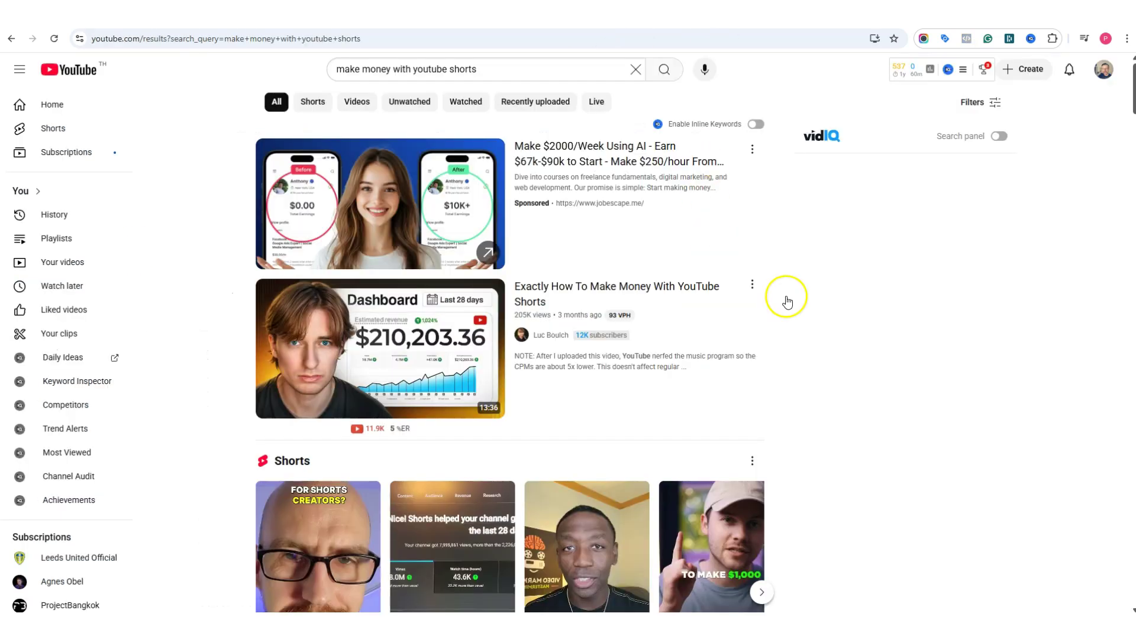
scroll(787, 302, "down", 5)
scroll(799, 311, "down", 4)
scroll(808, 319, "down", 5)
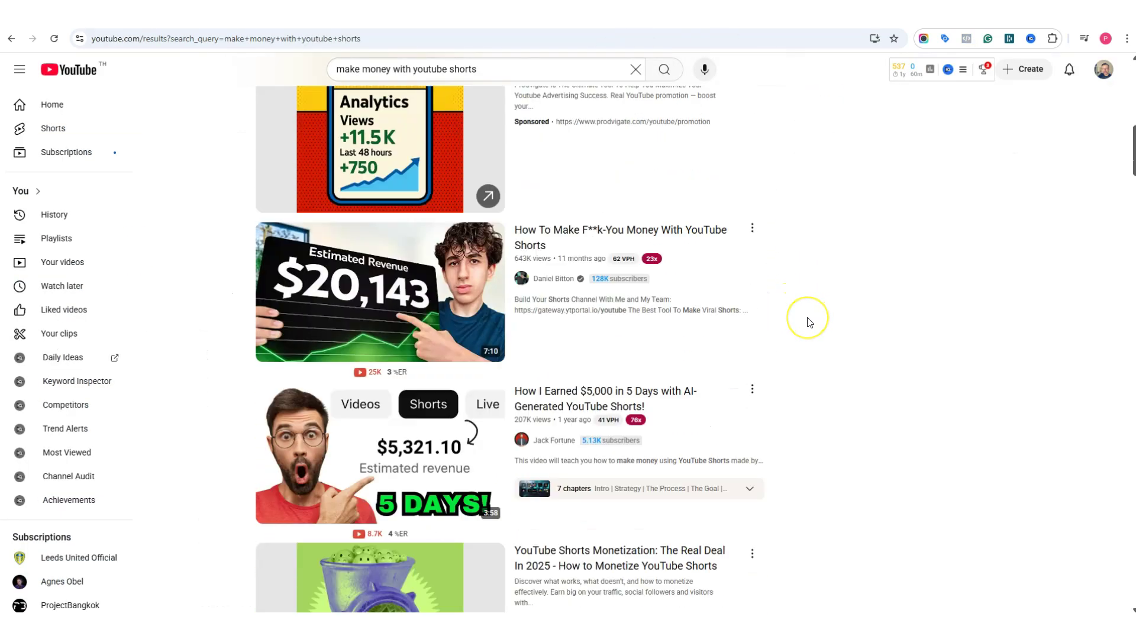
scroll(809, 322, "down", 3)
scroll(808, 323, "down", 2)
scroll(811, 326, "down", 4)
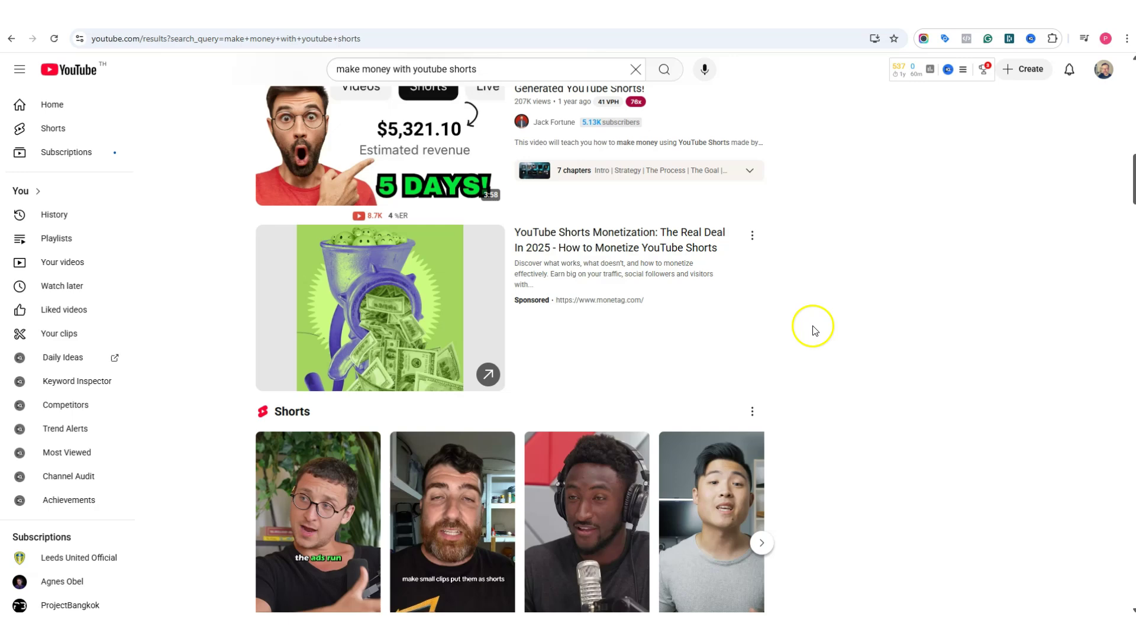
scroll(815, 329, "down", 4)
scroll(817, 333, "down", 3)
scroll(820, 337, "down", 3)
scroll(819, 337, "down", 3)
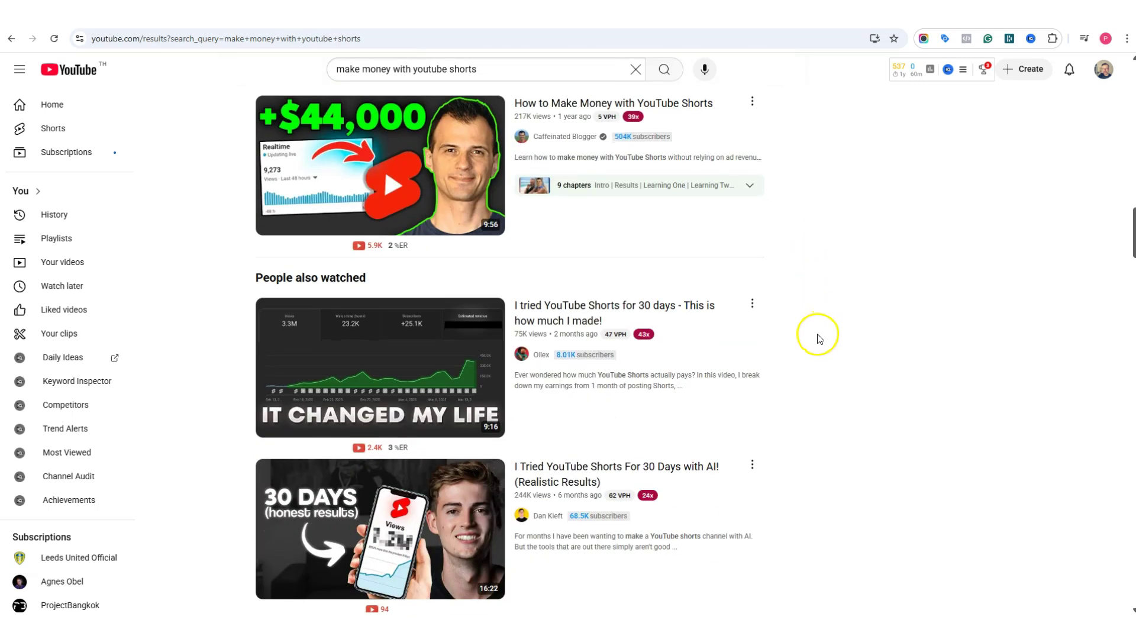
scroll(819, 341, "down", 3)
scroll(818, 348, "down", 3)
scroll(818, 348, "down", 3)
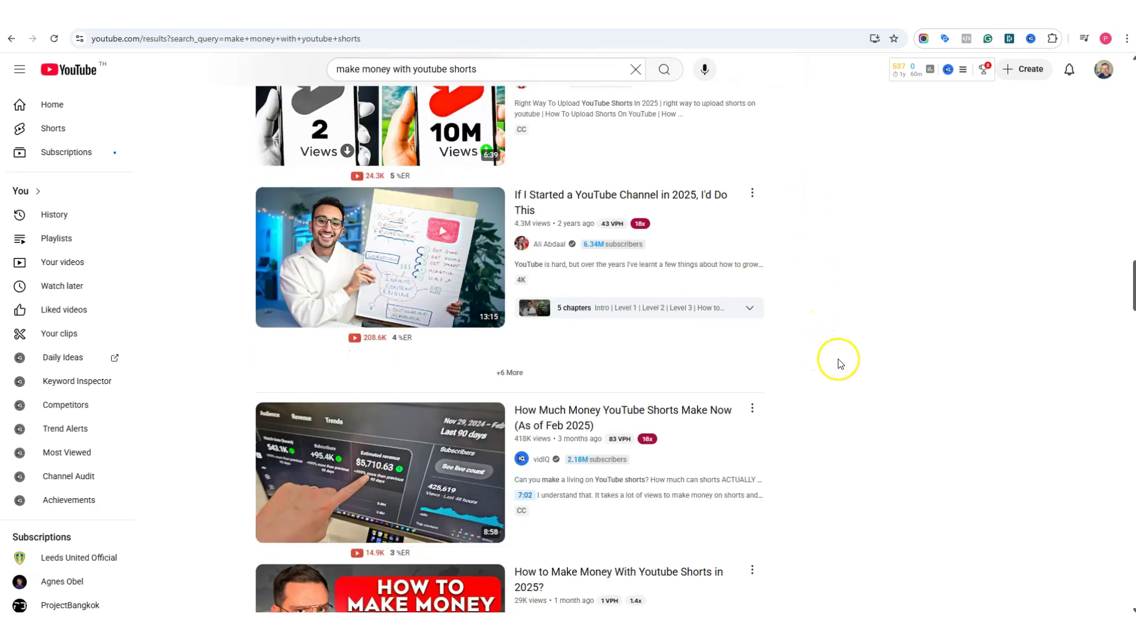
scroll(834, 360, "up", 6)
scroll(853, 373, "up", 6)
scroll(853, 372, "up", 6)
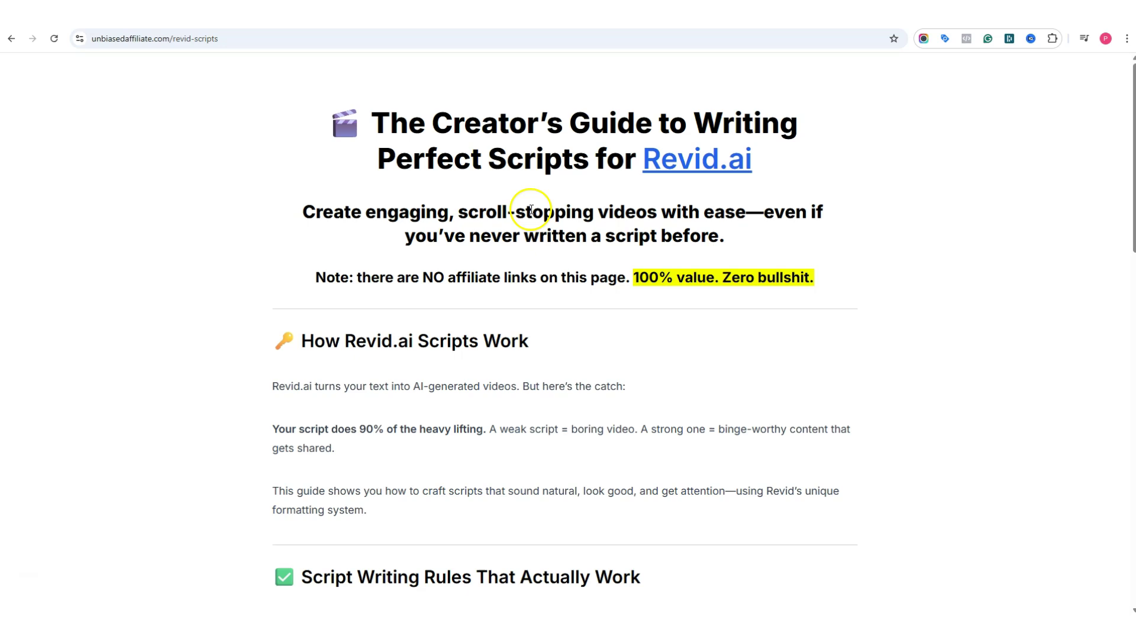
left_click_drag(303, 211, 640, 225)
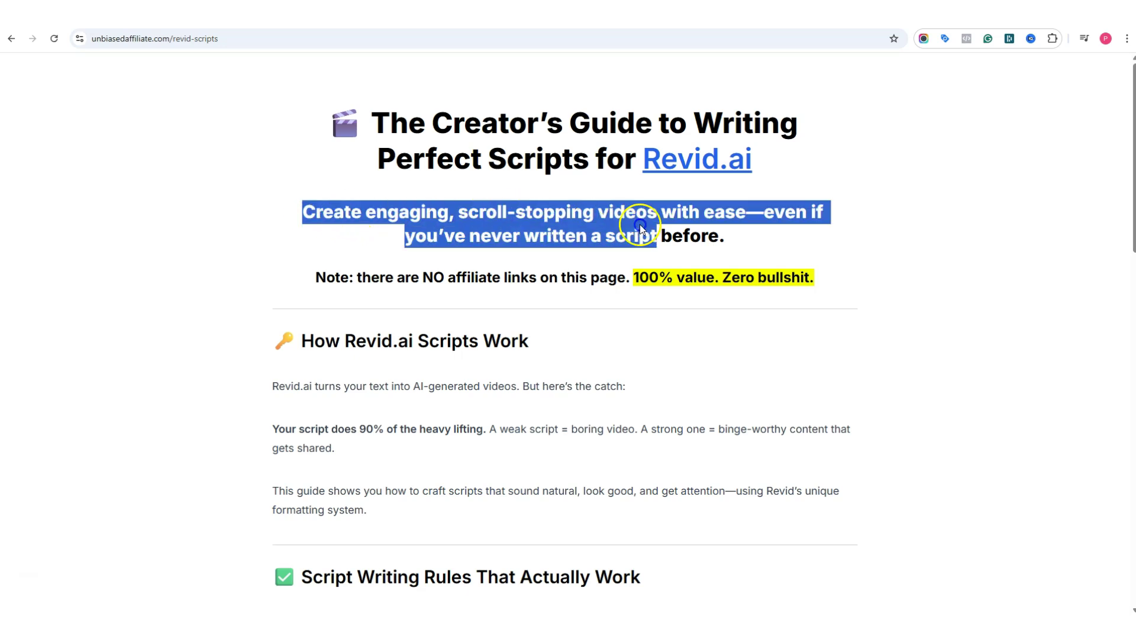
Read the Revid.ai script guide's rules and examples, then return to its introduction.
left_click(661, 236)
scroll(665, 252, "down", 5)
scroll(665, 252, "down", 3)
scroll(665, 252, "down", 3)
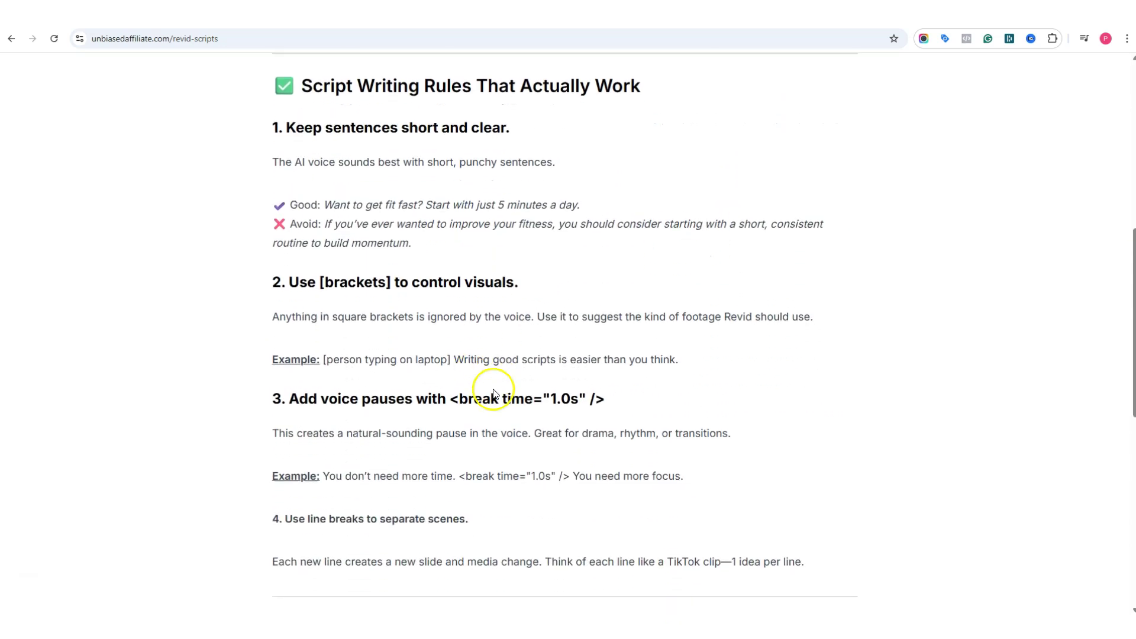
scroll(511, 369, "down", 3)
scroll(524, 368, "down", 3)
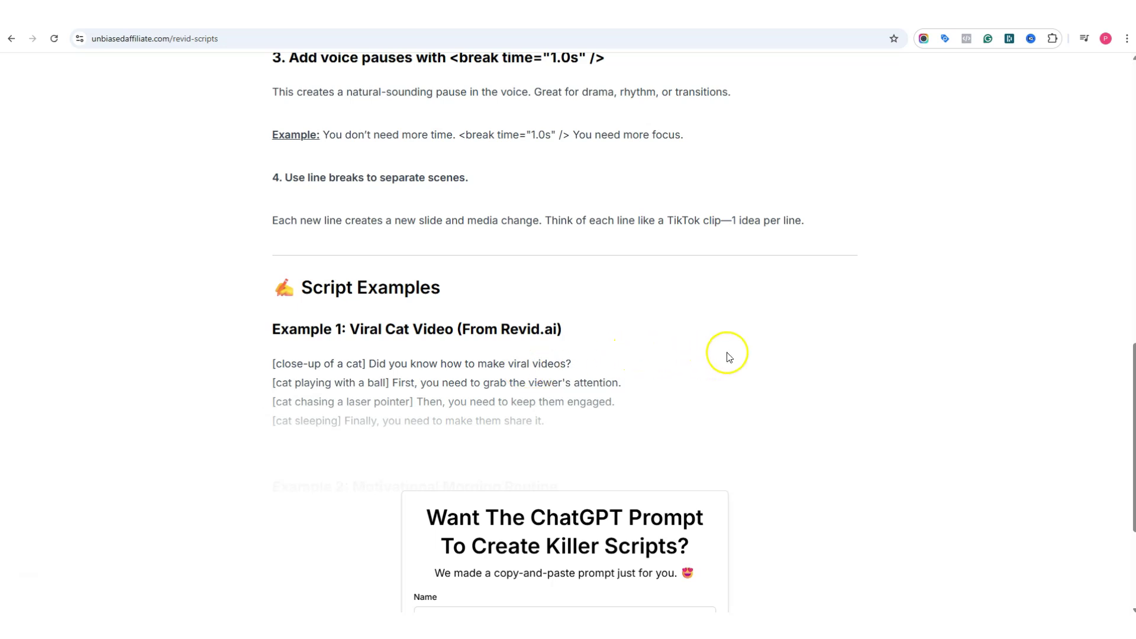
scroll(728, 356, "up", 8)
scroll(790, 364, "up", 4)
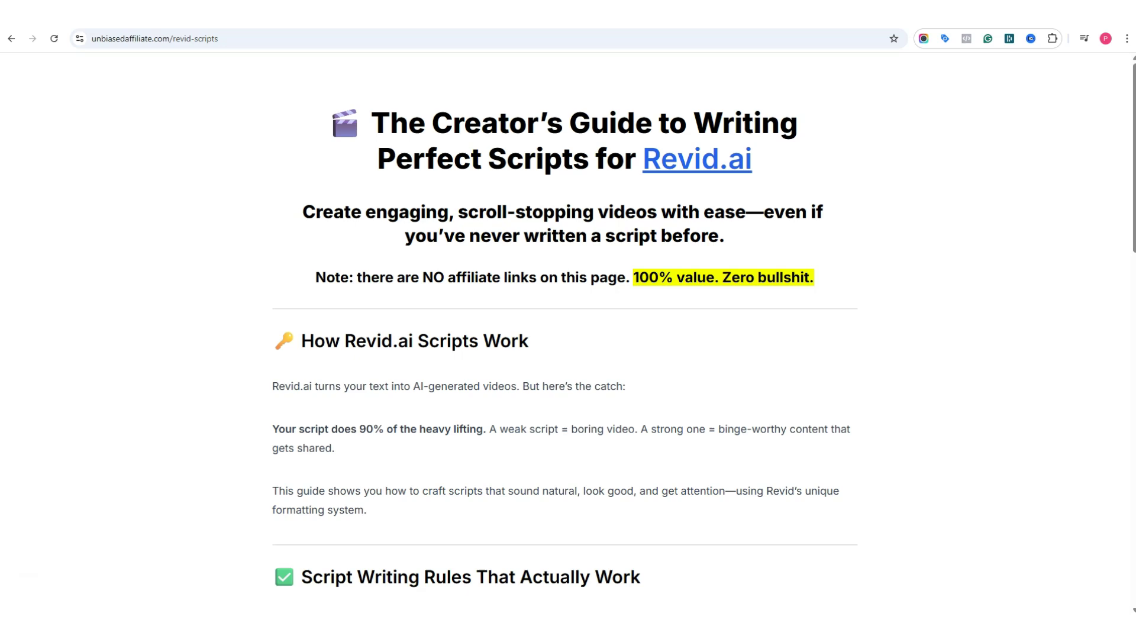
Revisit the Revid.ai create page before browsing the YouTube Shorts money-making results.
left_click(484, 11)
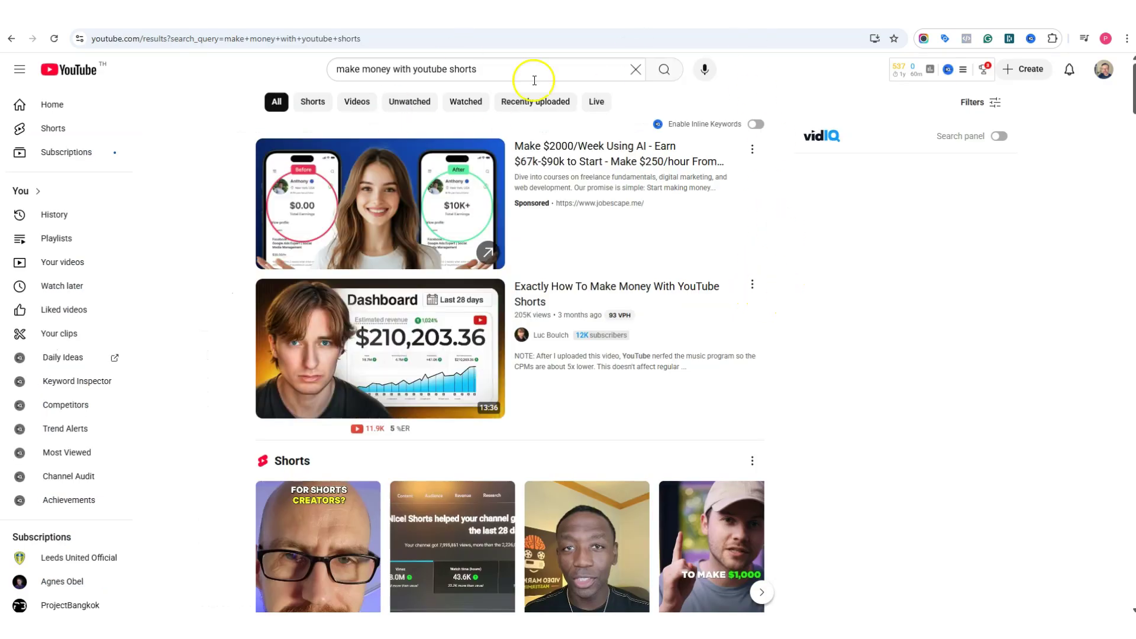
scroll(823, 364, "down", 3)
scroll(821, 360, "down", 2)
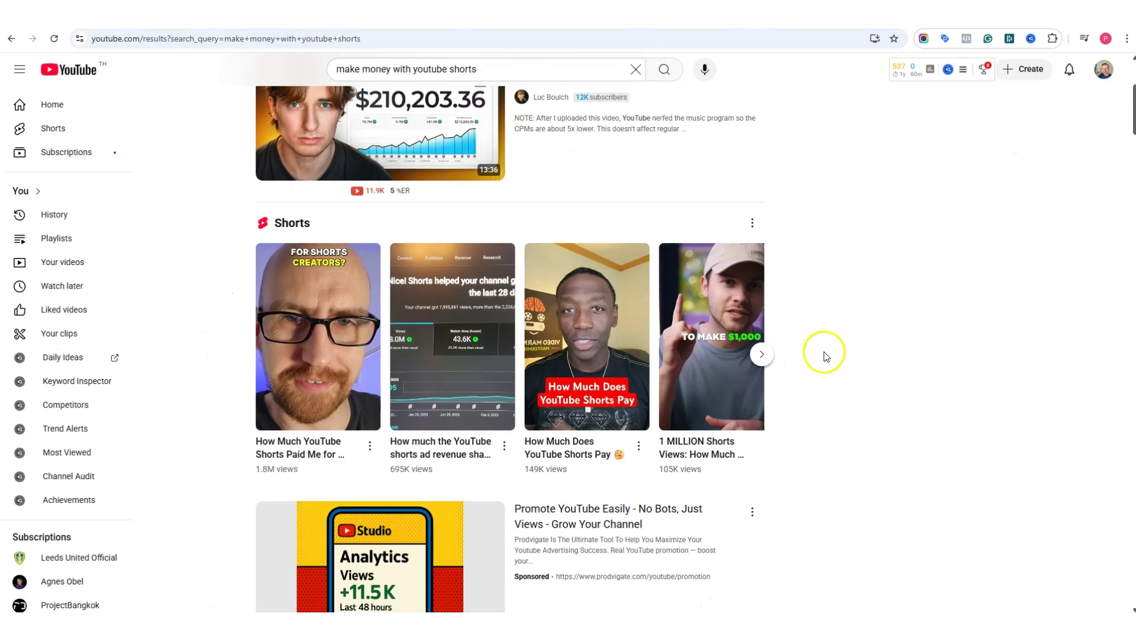
scroll(812, 355, "down", 3)
scroll(805, 353, "down", 2)
scroll(805, 353, "down", 3)
scroll(805, 353, "down", 3)
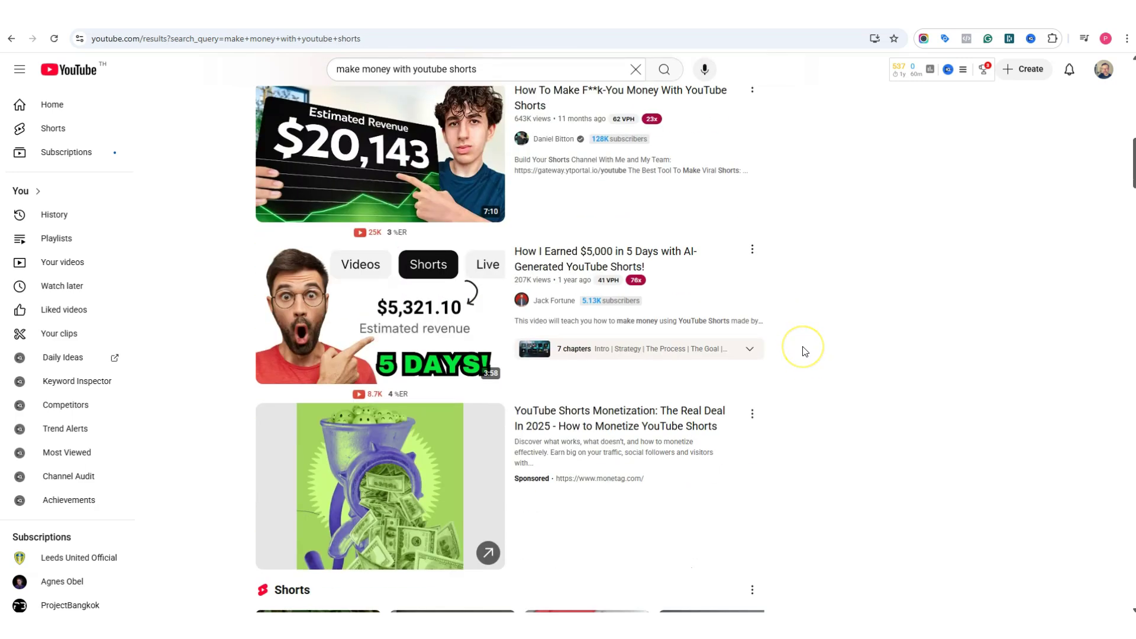
scroll(806, 351, "down", 3)
scroll(808, 349, "down", 3)
scroll(808, 349, "down", 4)
scroll(816, 354, "down", 3)
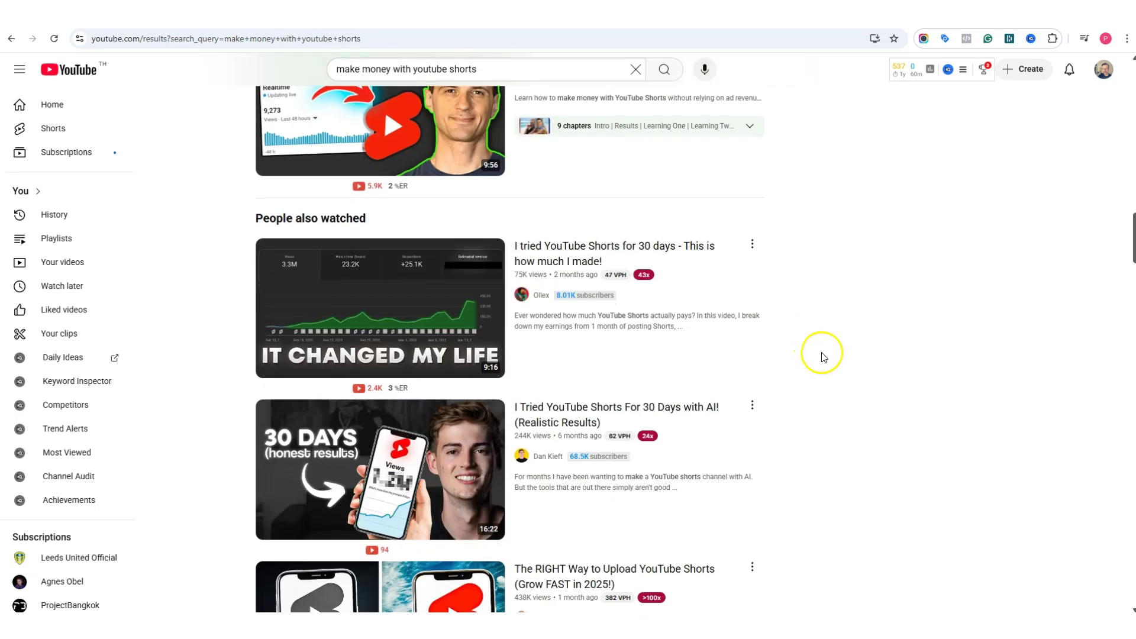
scroll(822, 355, "down", 3)
scroll(830, 362, "down", 2)
scroll(832, 363, "down", 3)
scroll(832, 362, "up", 6)
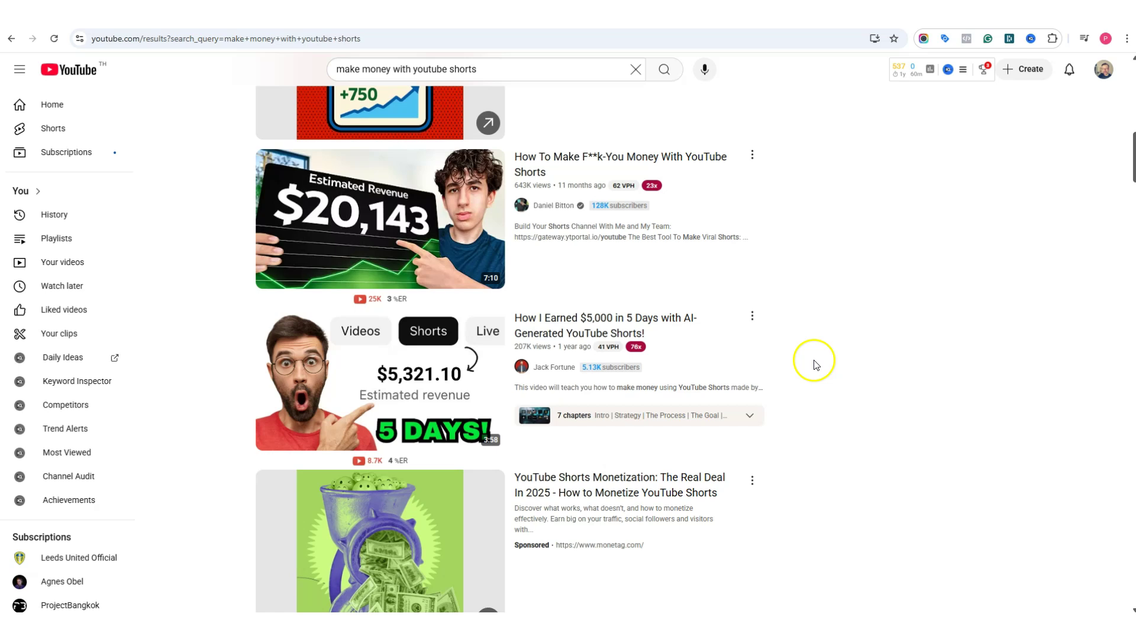
scroll(834, 355, "up", 6)
scroll(839, 346, "up", 3)
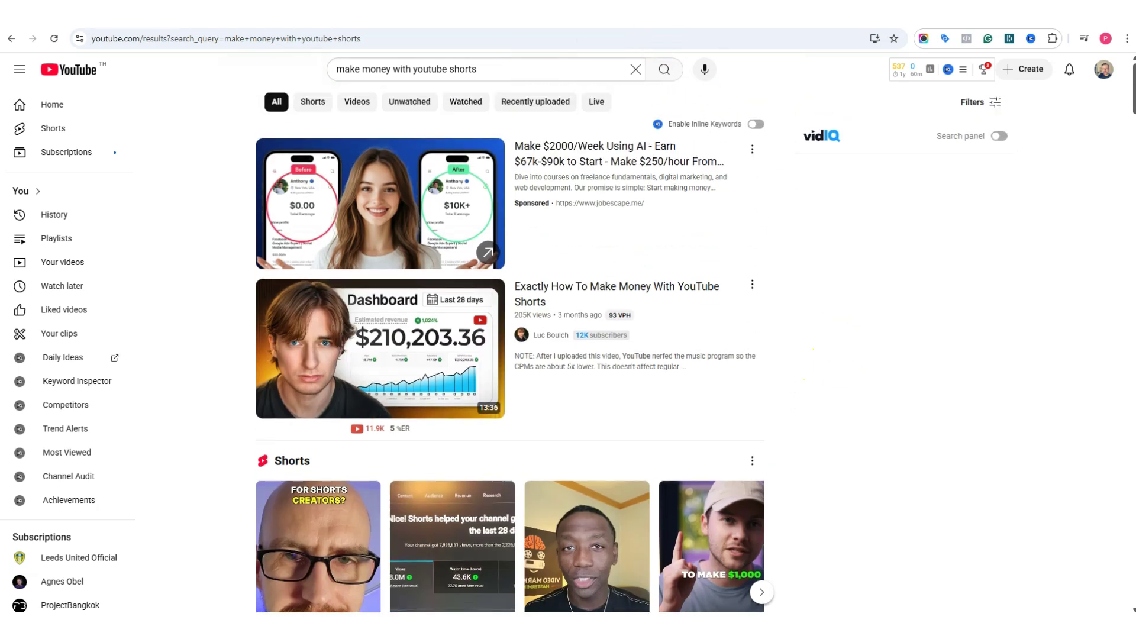
Return to the Revid.ai Short Generator page and play the output example preview.
left_click(533, 7)
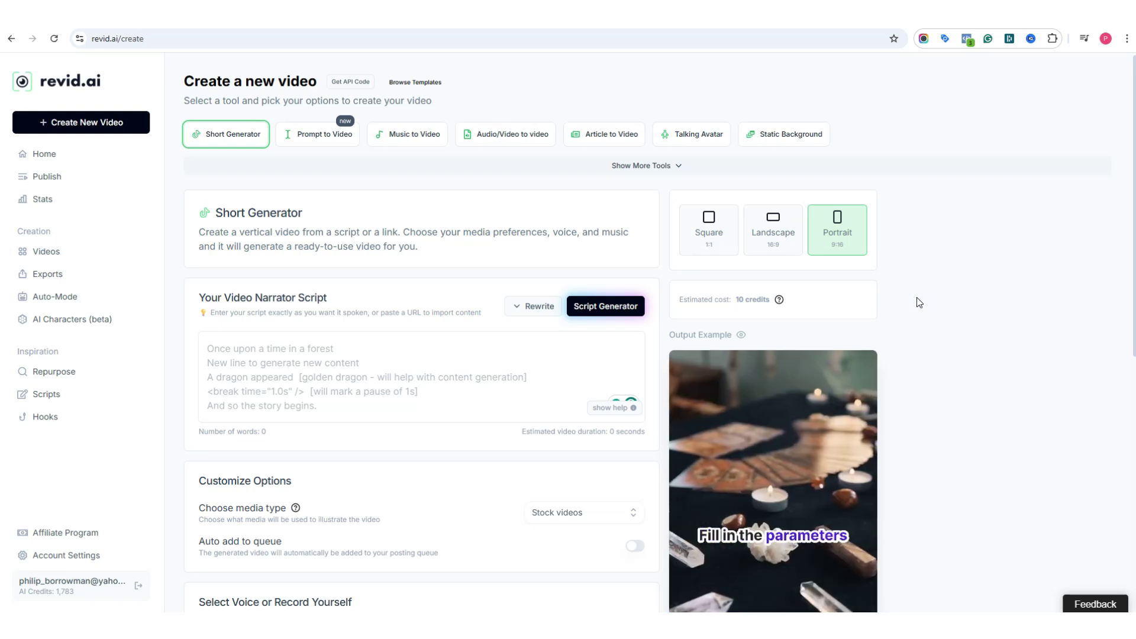
left_click(920, 304)
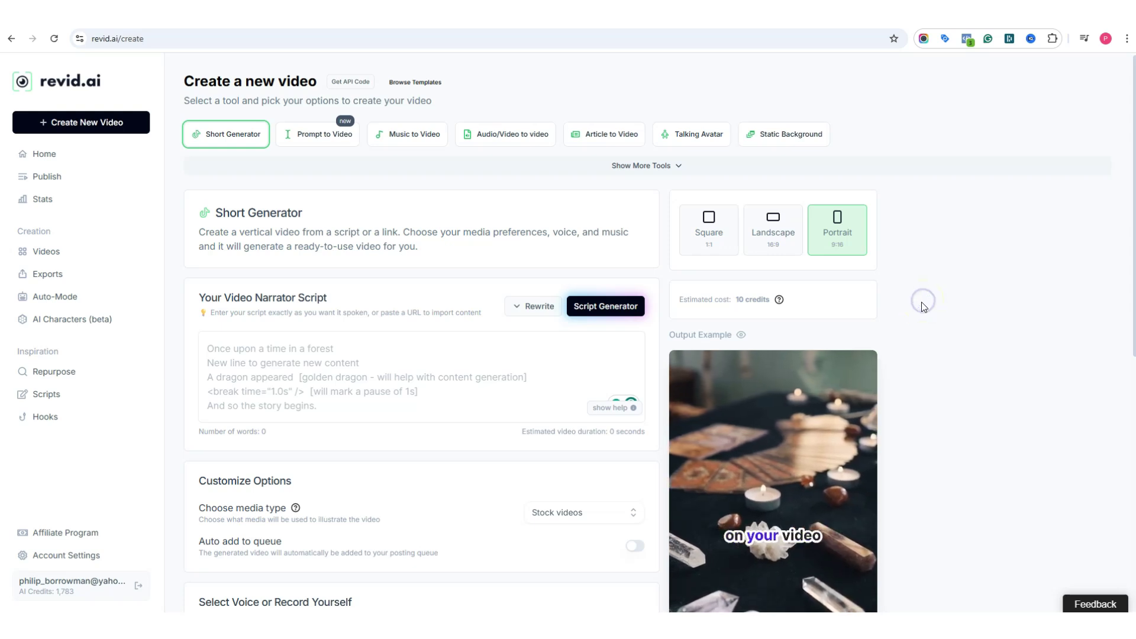
Open 'Build Community, Not Just Views' from Your Videos and inspect a sticker clip.
left_click(46, 252)
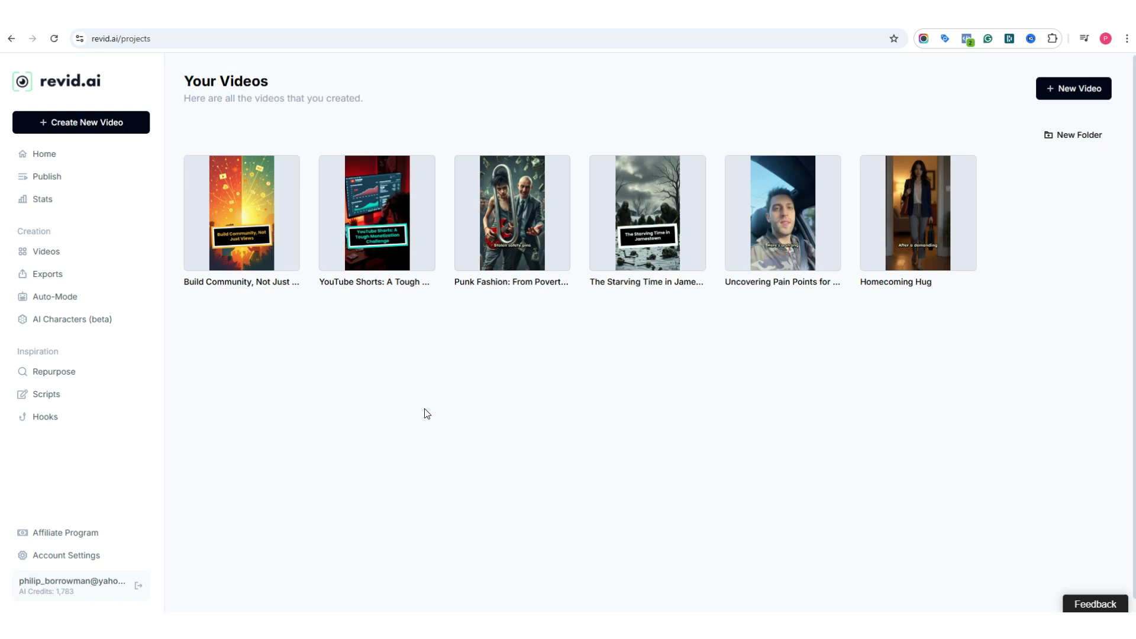
mouse_move(242, 213)
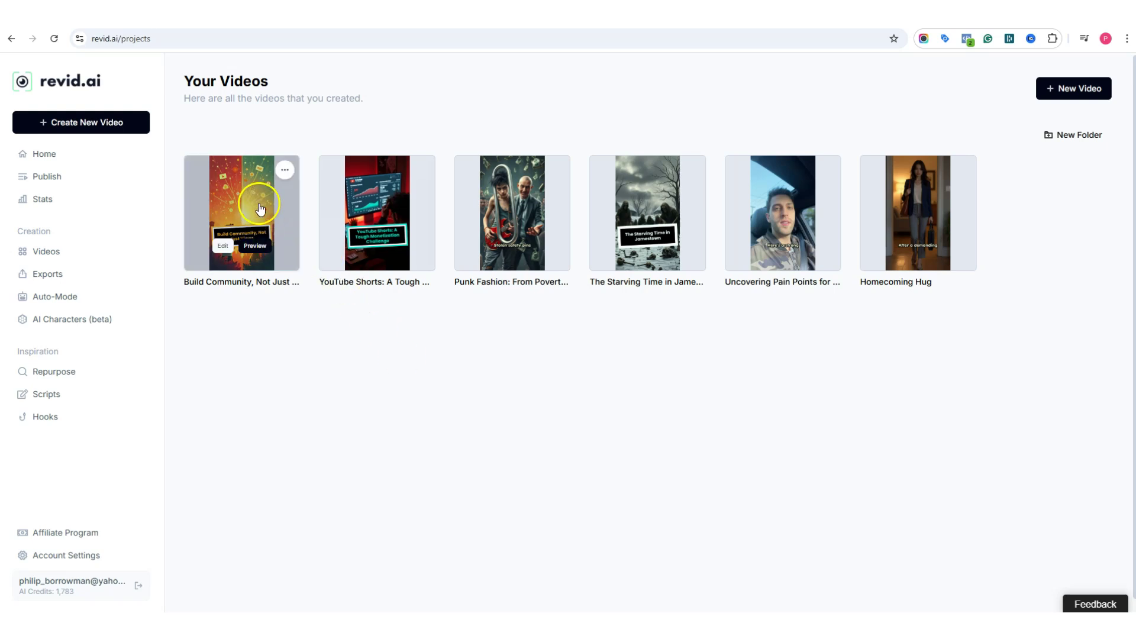
left_click(260, 210)
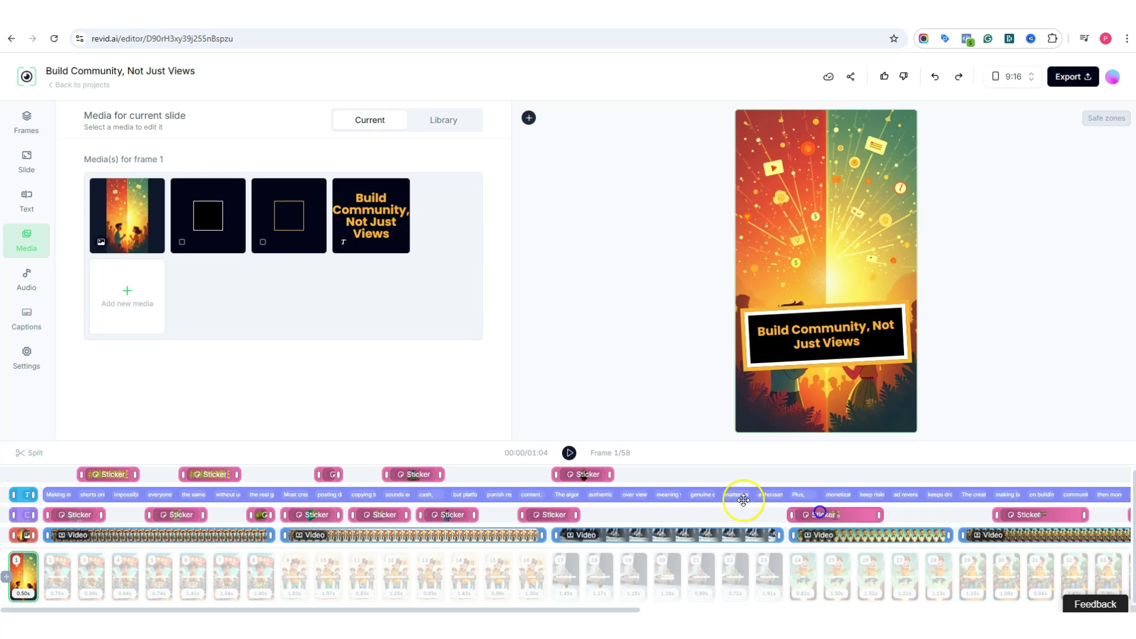
left_click(821, 516)
Check the voiceover settings and view the media of slides 22, 14 and 11.
left_click(715, 496)
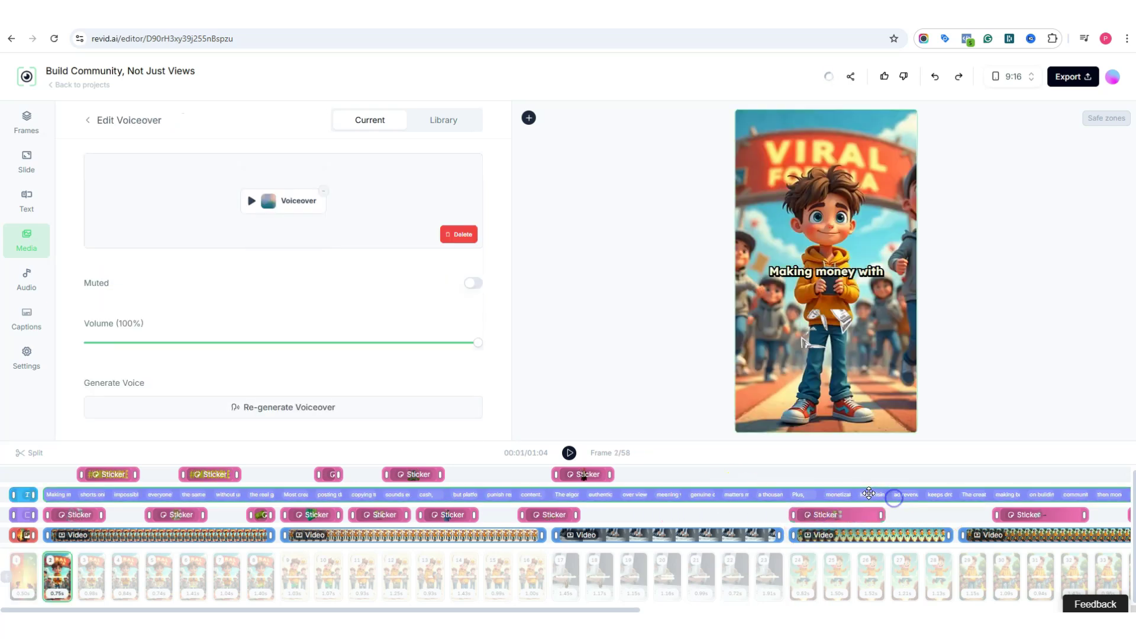
left_click(731, 573)
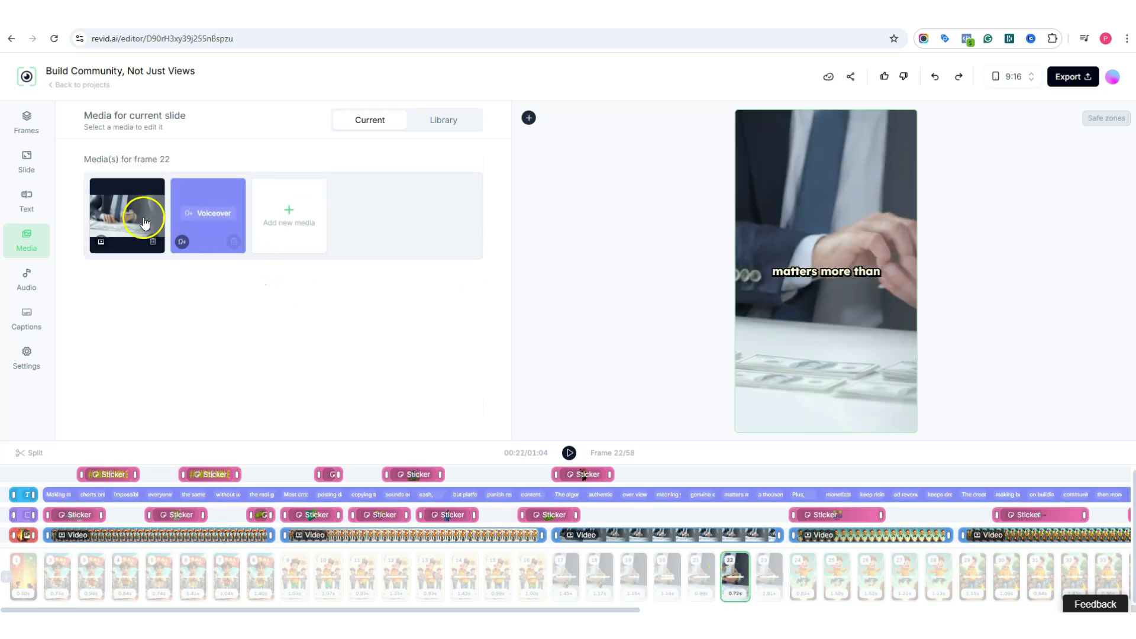
left_click(463, 577)
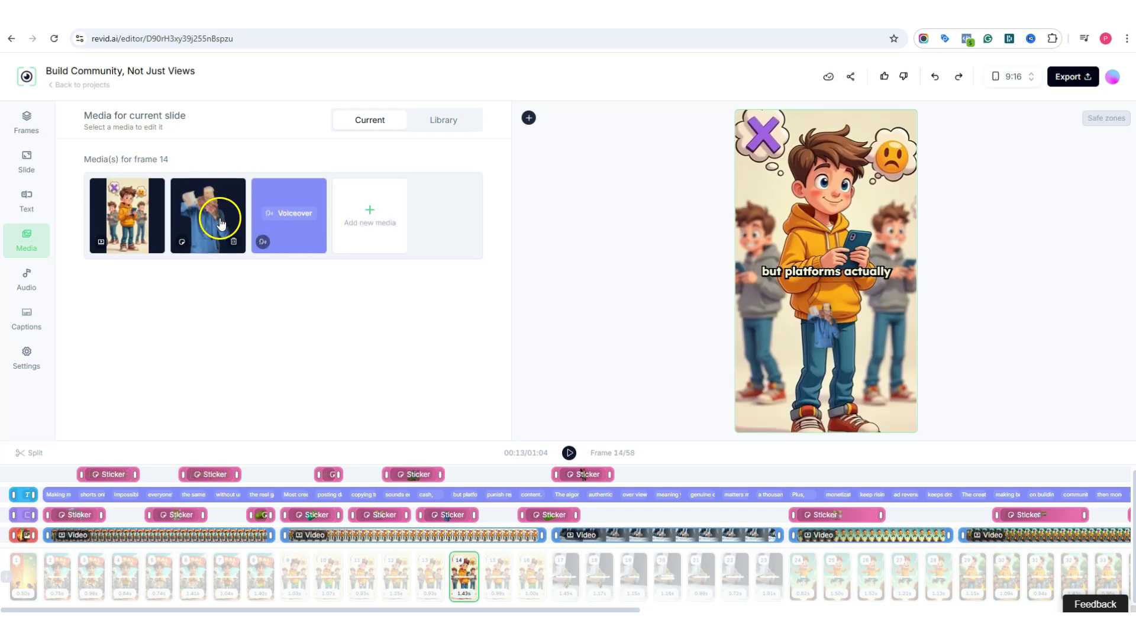
left_click(361, 577)
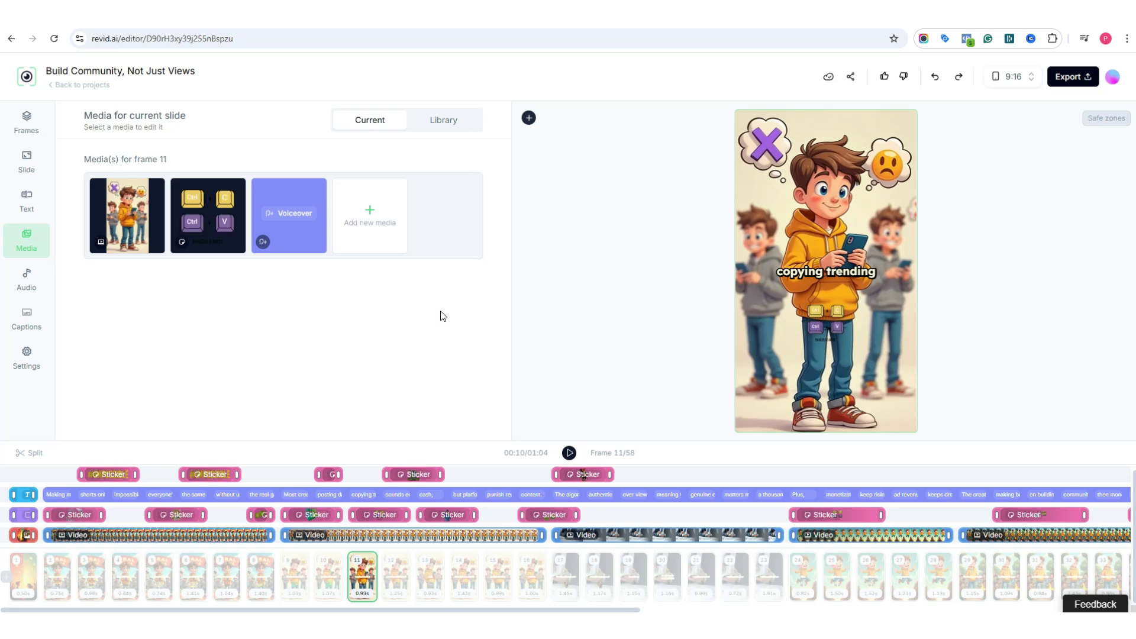
Start a new video from the saved videos list and reveal all creation tools.
left_click(53, 85)
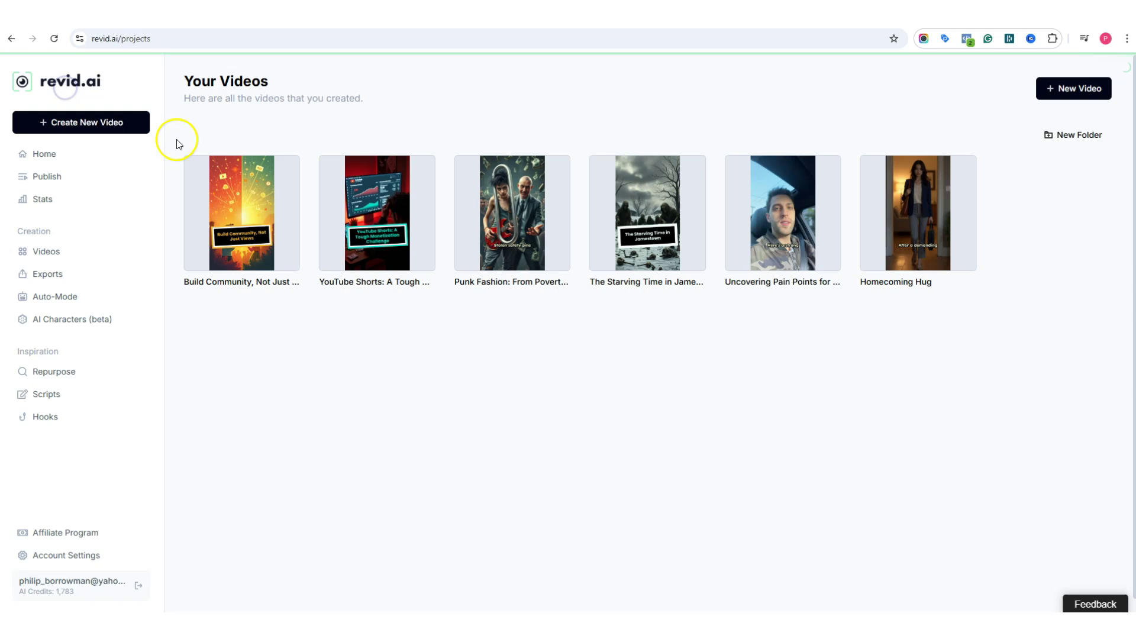
left_click(80, 123)
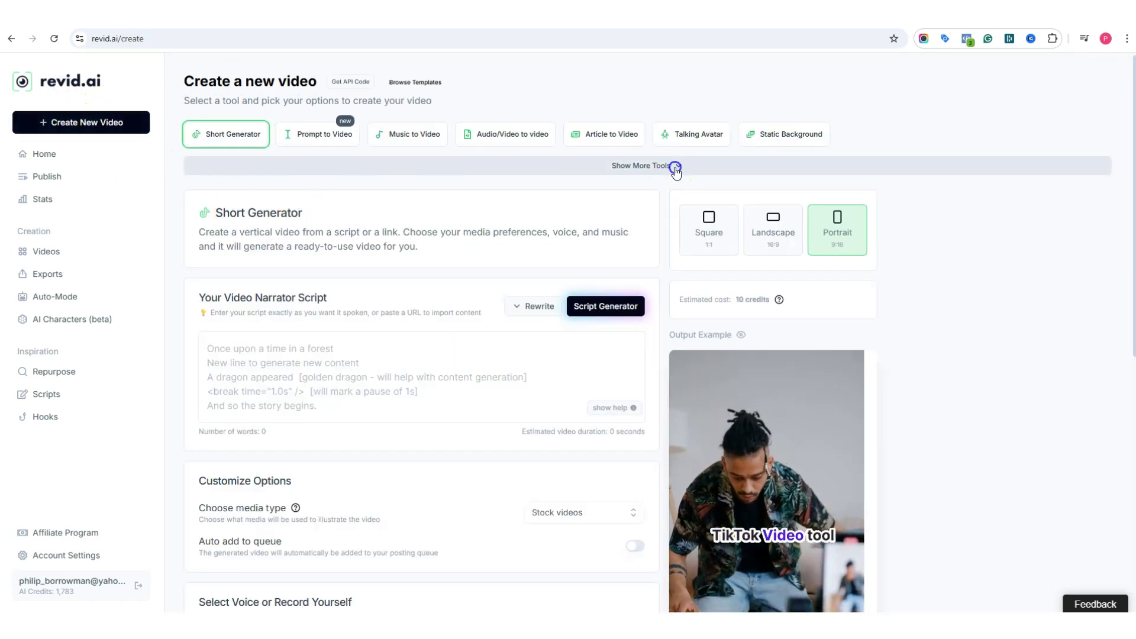
left_click(646, 165)
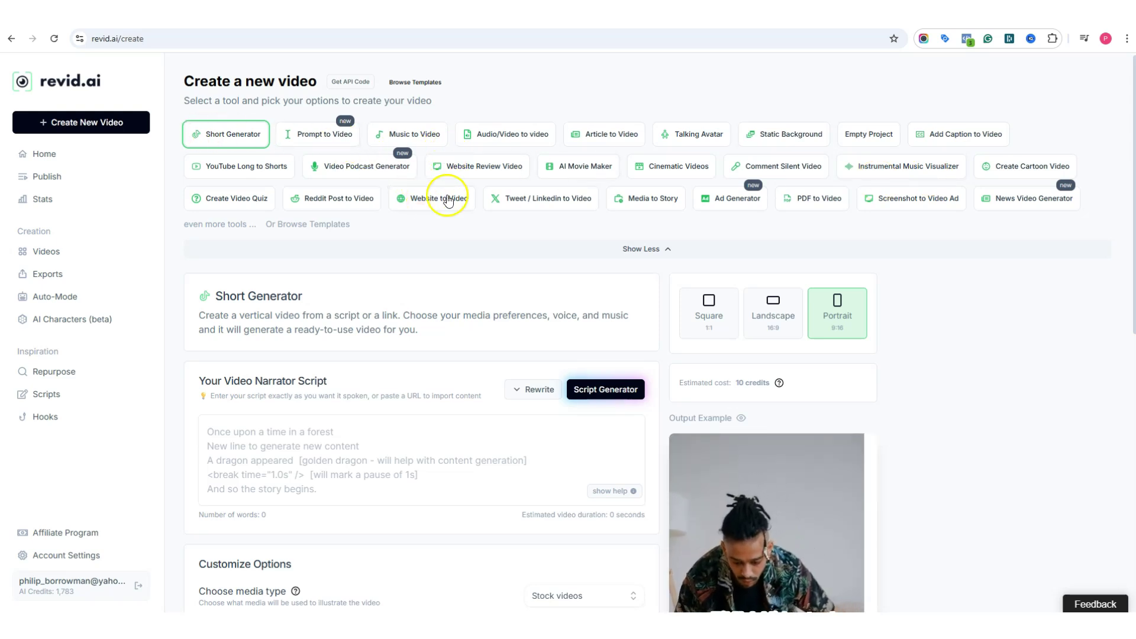
scroll(464, 202, "down", 2)
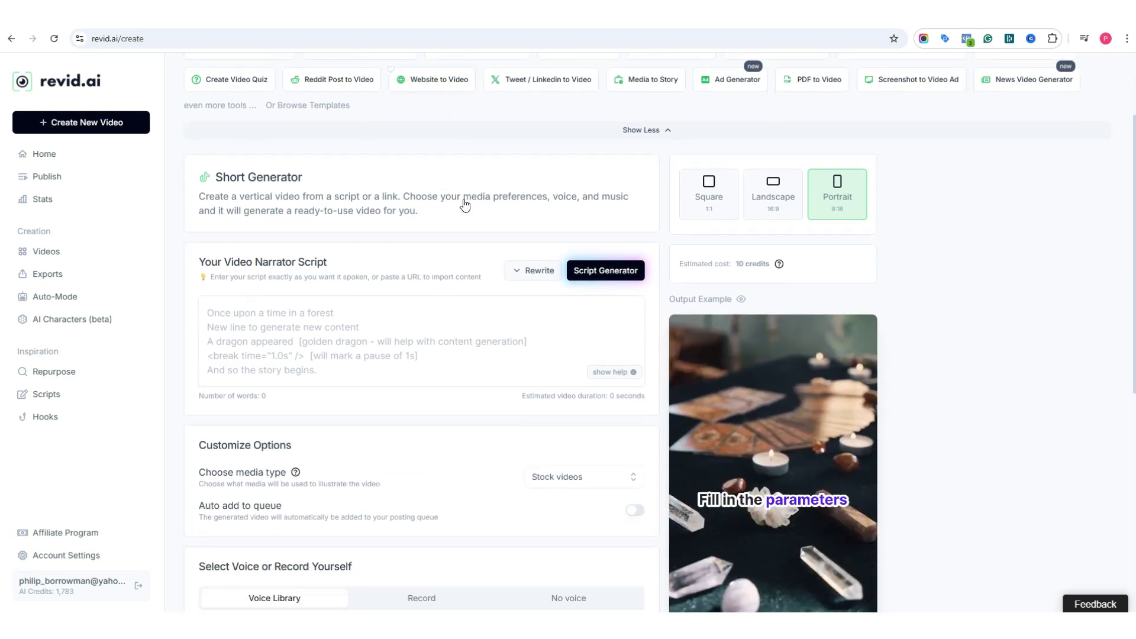
Bring up Tips for Great Scripts from the narrator script box and read the example.
left_click_drag(200, 262, 337, 263)
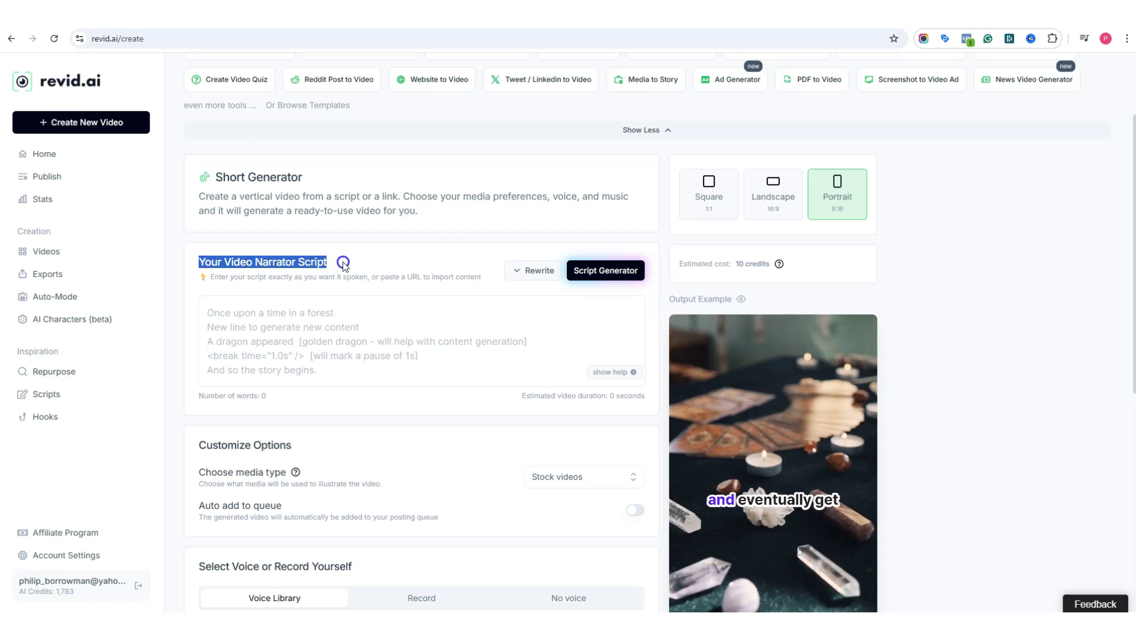
left_click(344, 264)
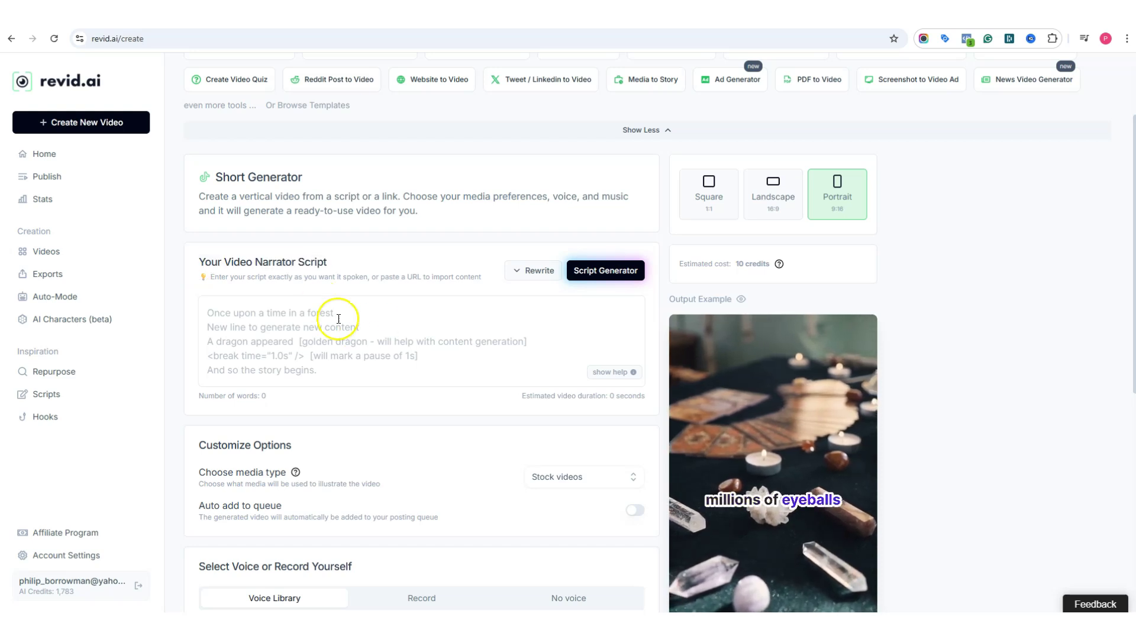
left_click(616, 375)
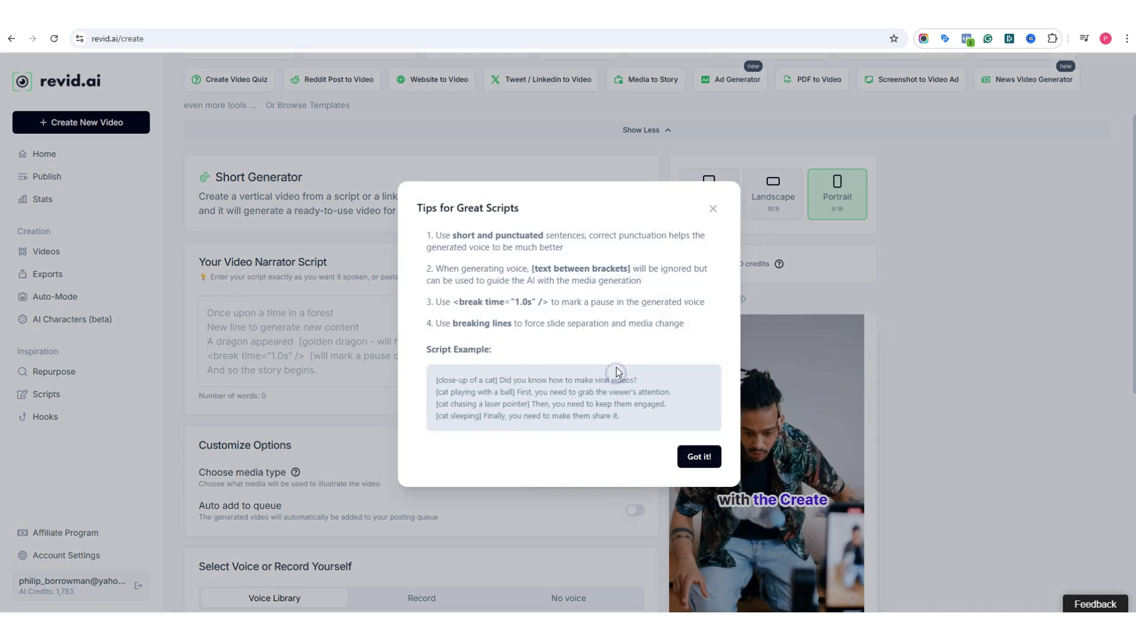
triple_click(543, 391)
left_click_drag(542, 354, 458, 235)
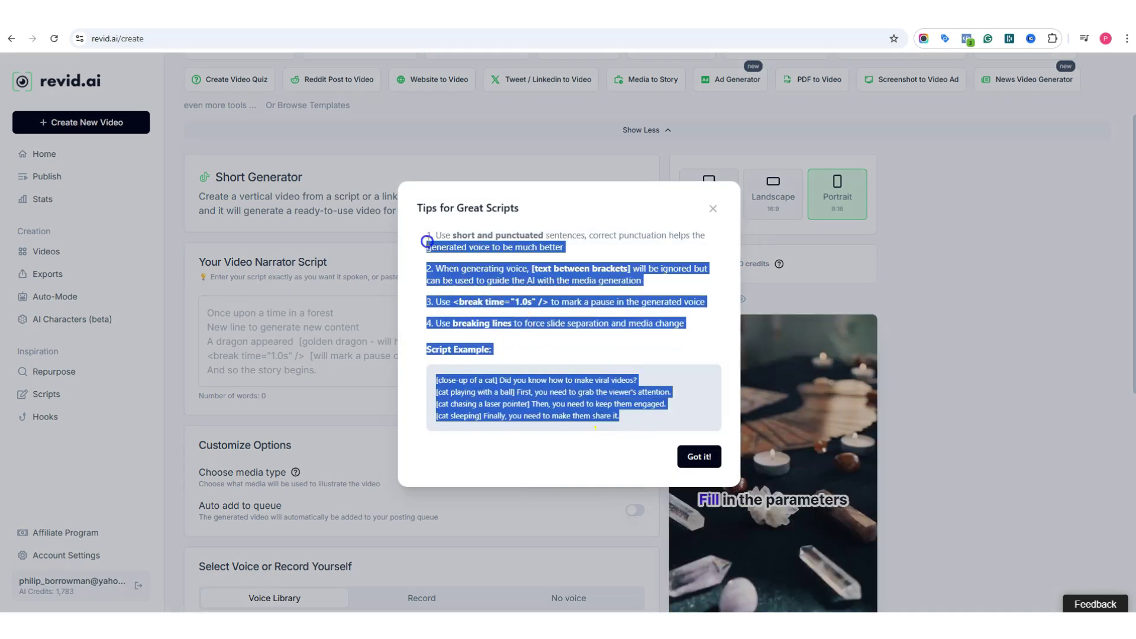
left_click(532, 159)
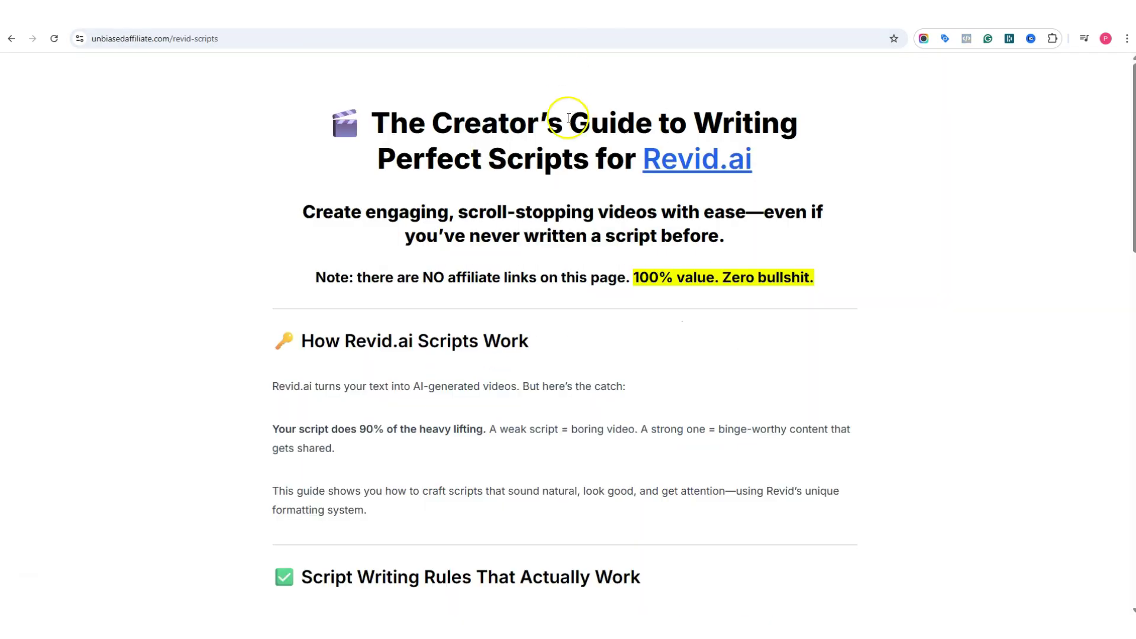
scroll(558, 169, "down", 4)
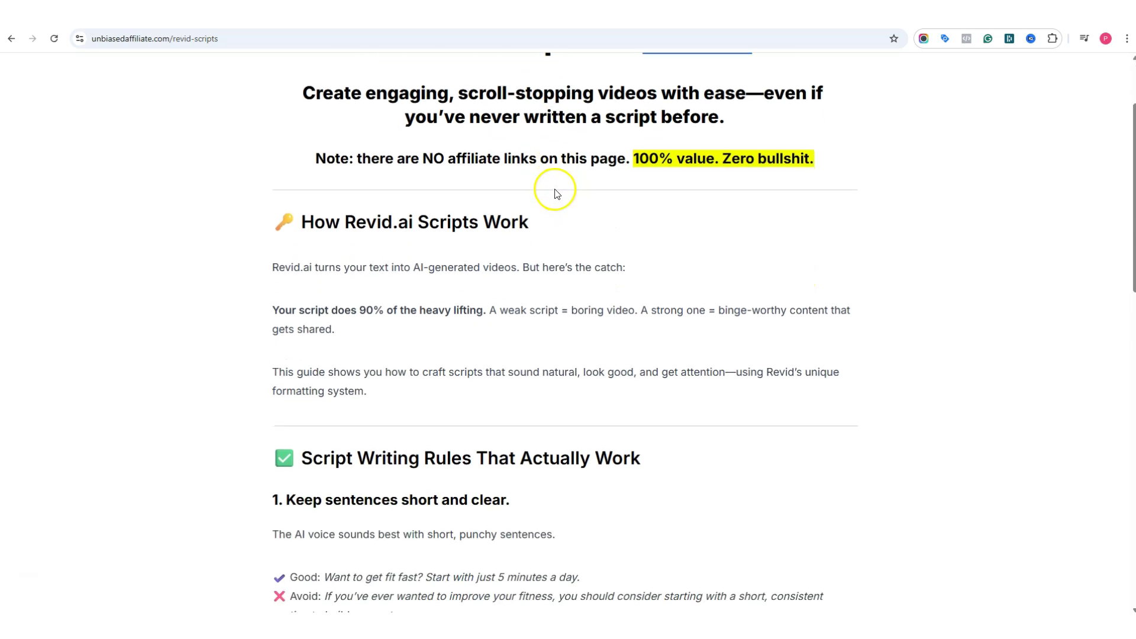
scroll(564, 182, "down", 4)
scroll(569, 186, "down", 4)
scroll(577, 188, "down", 4)
scroll(583, 189, "down", 4)
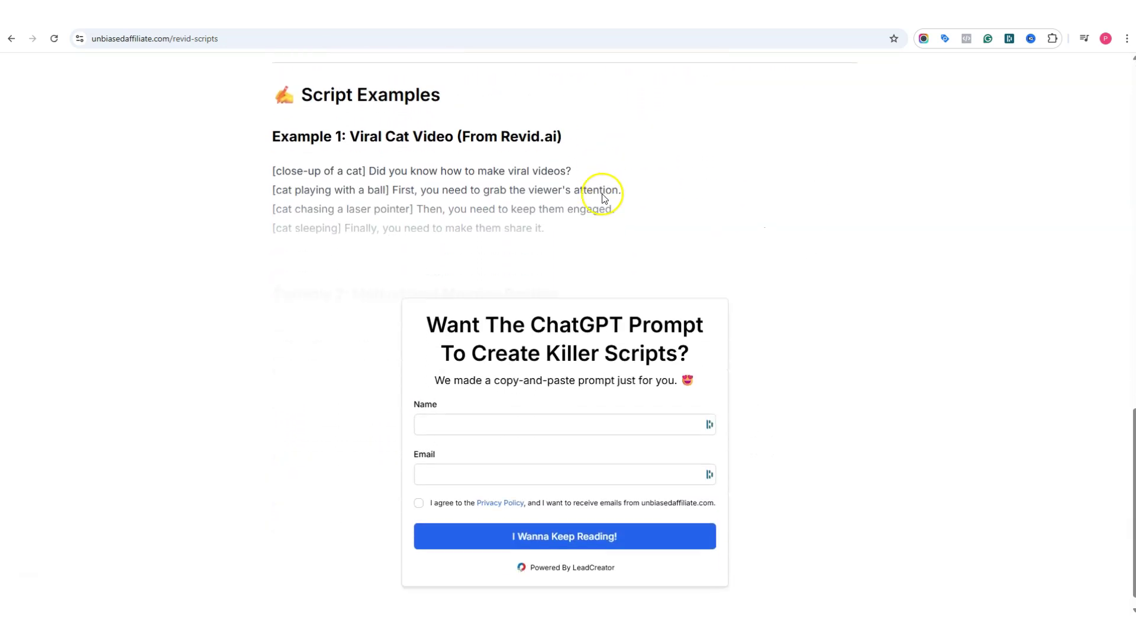
scroll(595, 200, "down", 1)
Skim the guide's script examples and ChatGPT-prompt signup form, then return to Revid.ai.
left_click_drag(443, 304, 691, 360)
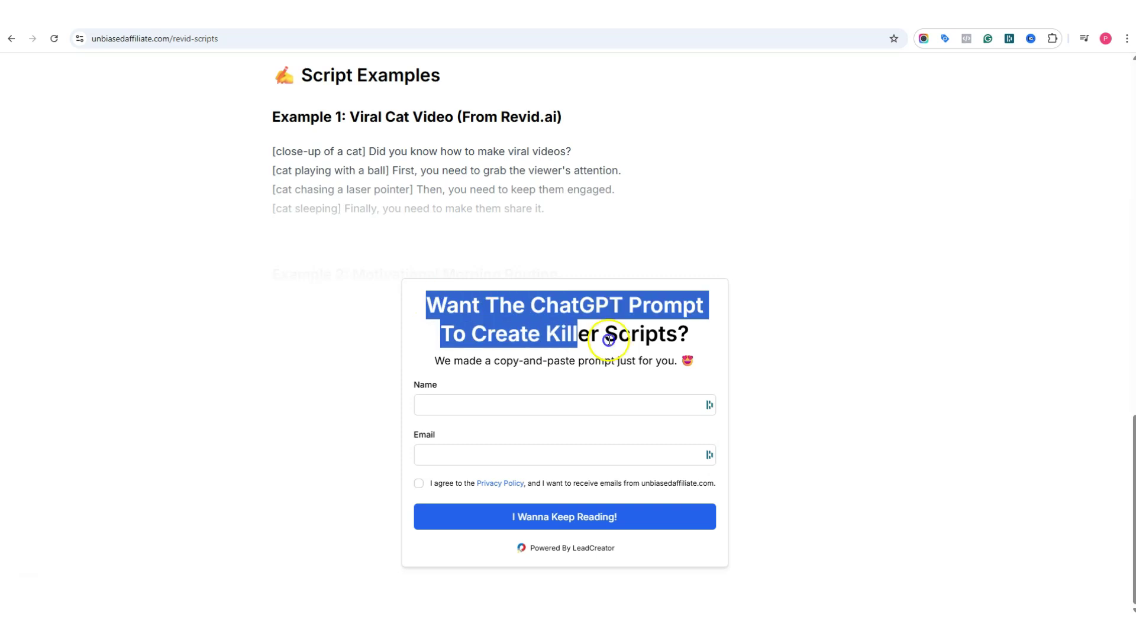
left_click(796, 308)
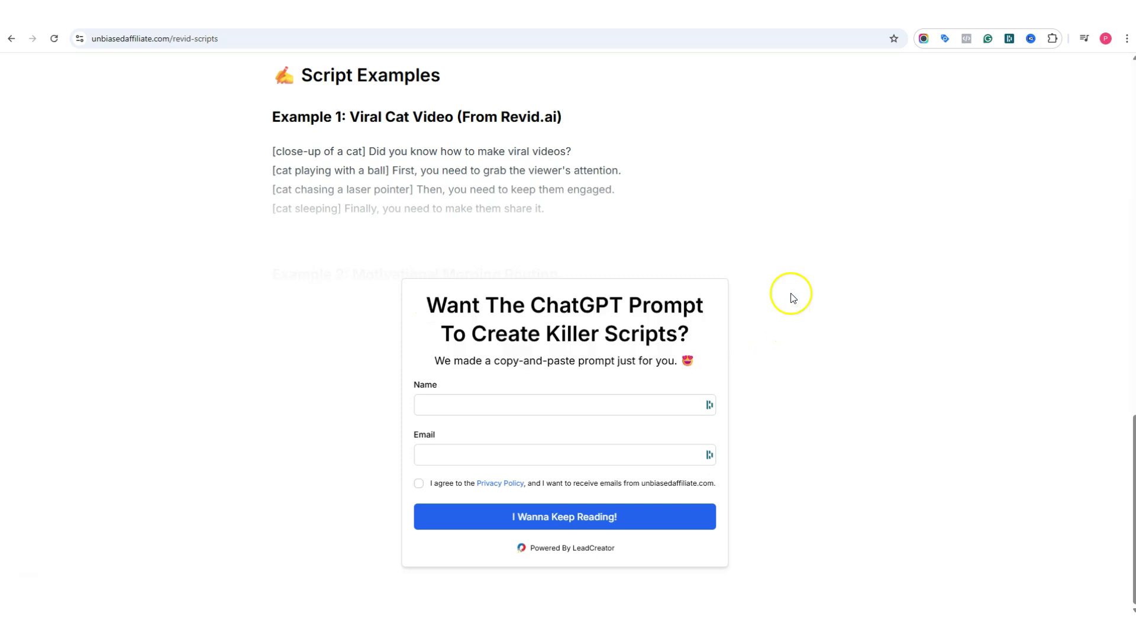
scroll(794, 290, "up", 4)
scroll(799, 297, "up", 8)
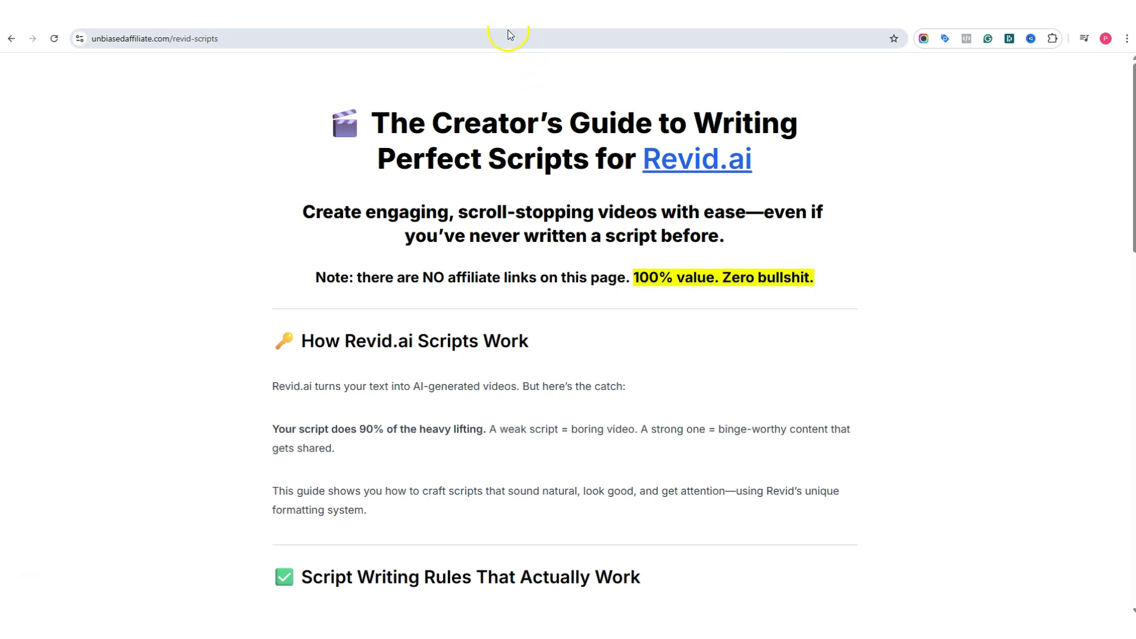
key("ctrl+Tab")
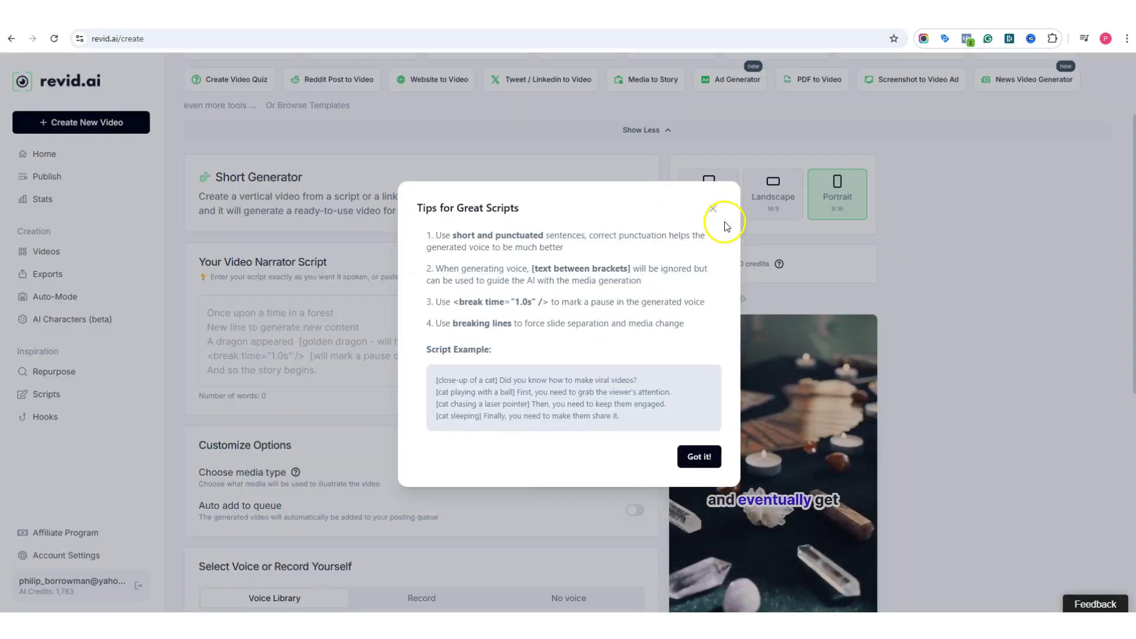
Highlight the example script lines, close the tips, and focus the empty narrator script field.
left_click_drag(621, 417, 508, 391)
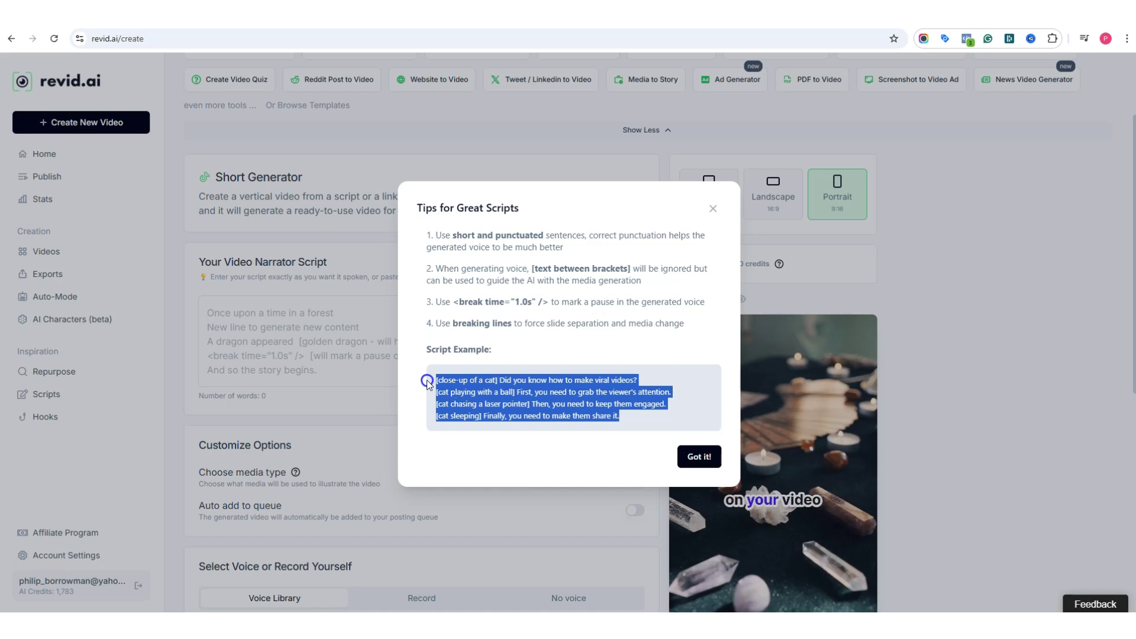
left_click(712, 208)
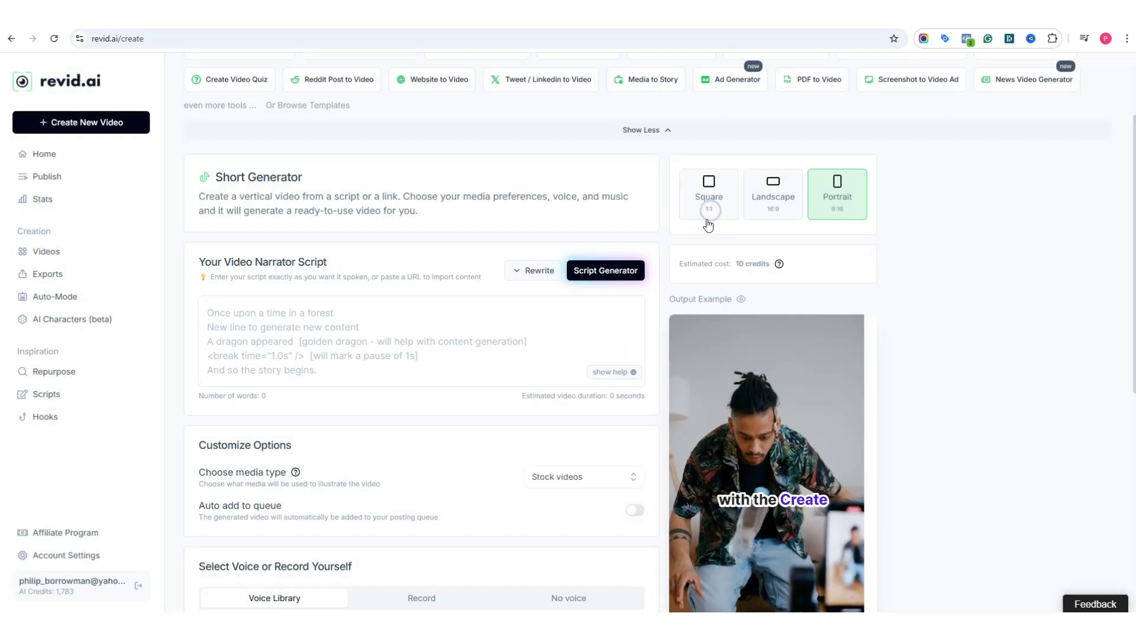
left_click(469, 363)
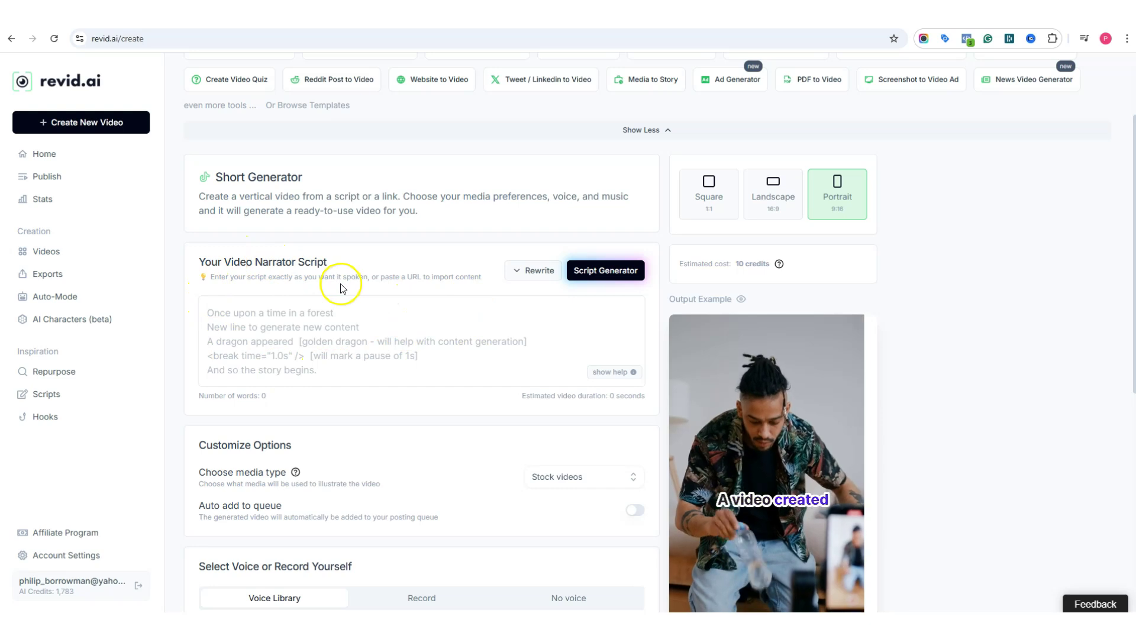
Open the Script Generator, focus the topic description field, then close it without generating.
left_click(606, 270)
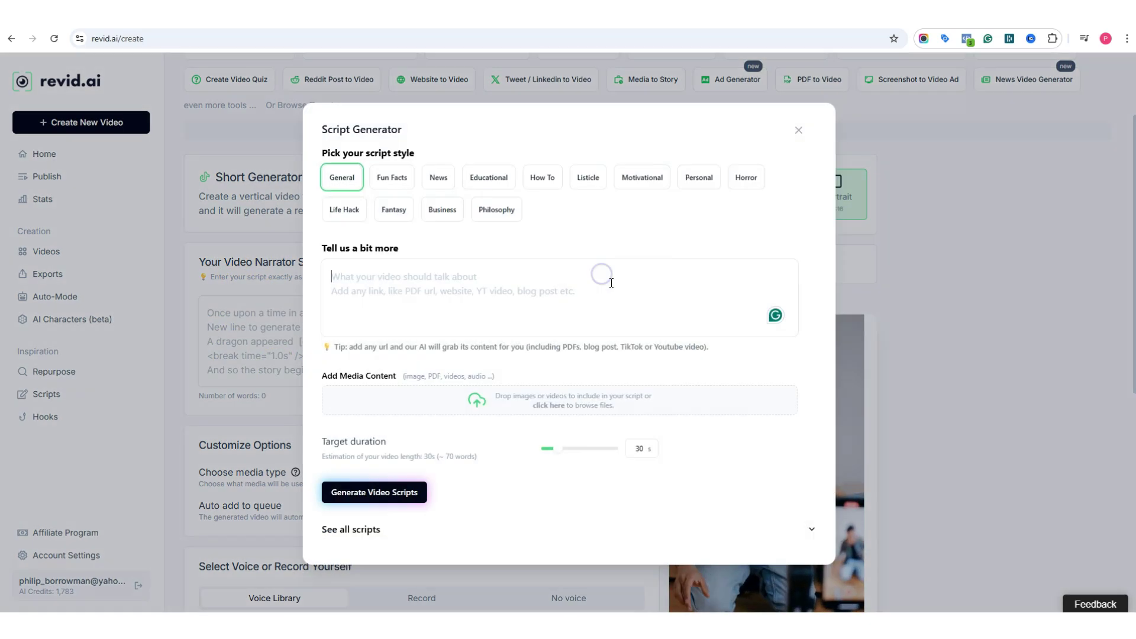
left_click(597, 293)
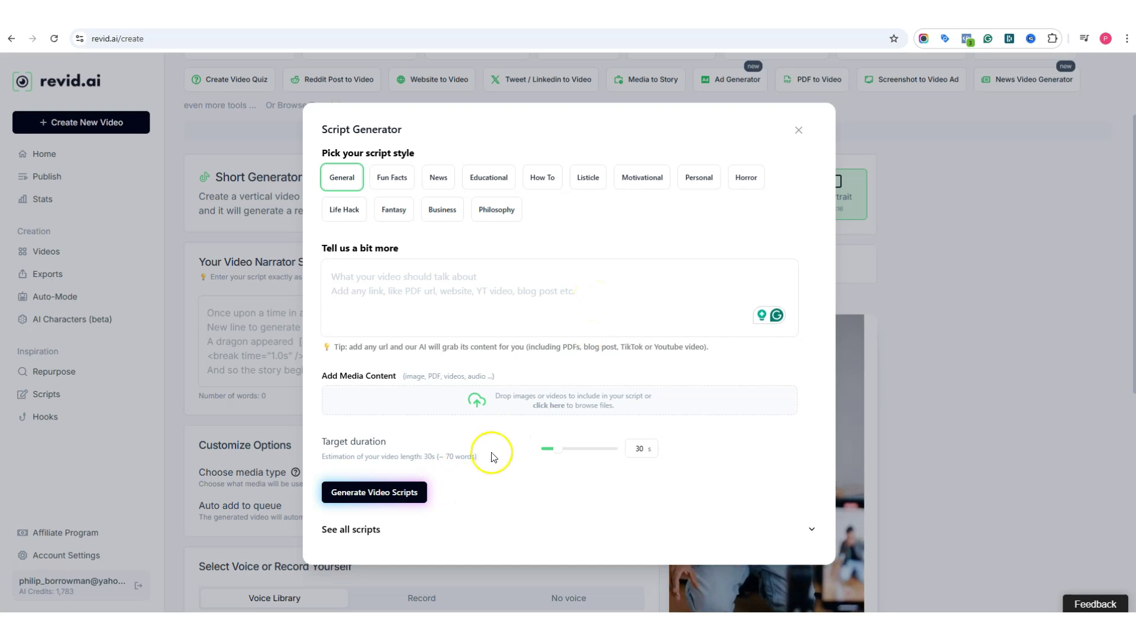
left_click(798, 129)
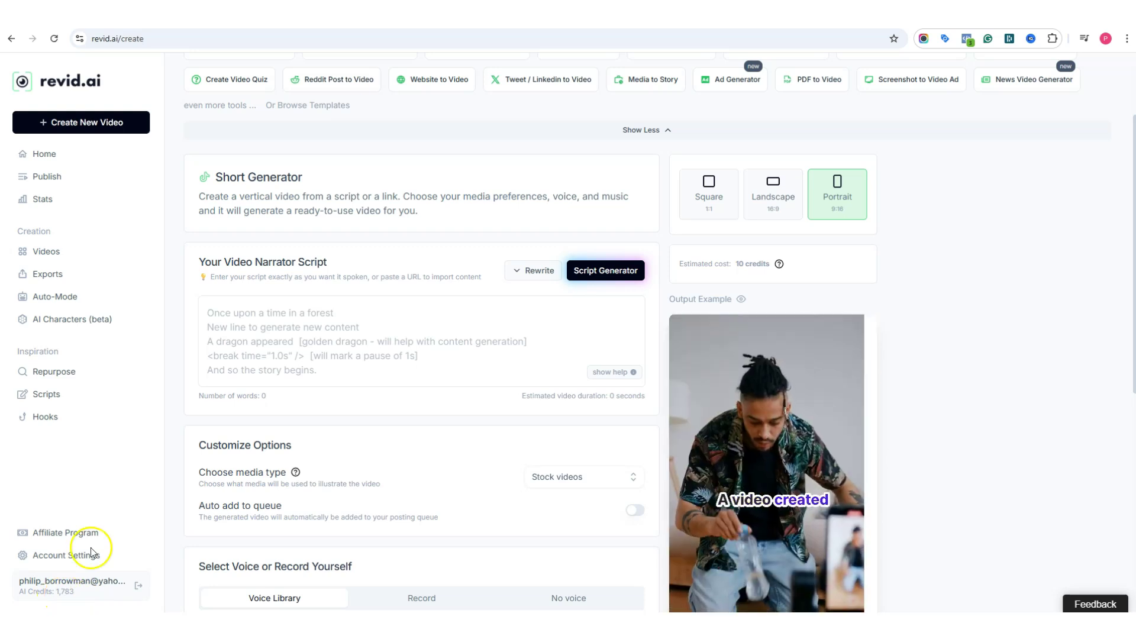
Open Your Videos, listing six shorts including 'Build Community, Not Just Views'.
left_click(74, 256)
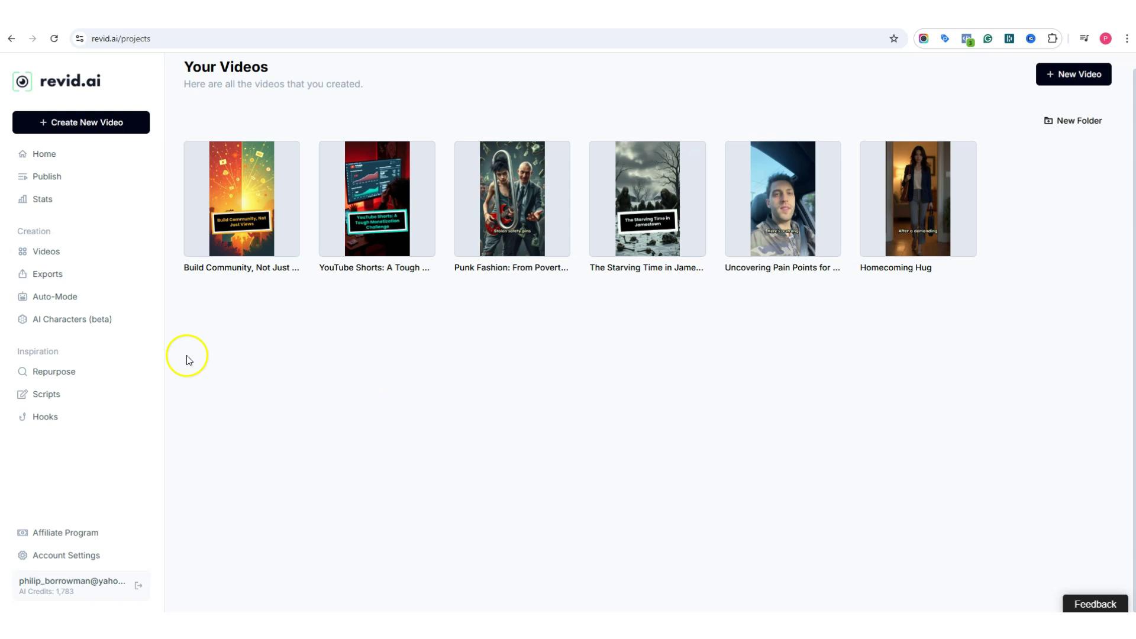
Reload Your Videos and open 'Punk Fashion: From Poverty to Luxury' in the editor.
left_click(74, 252)
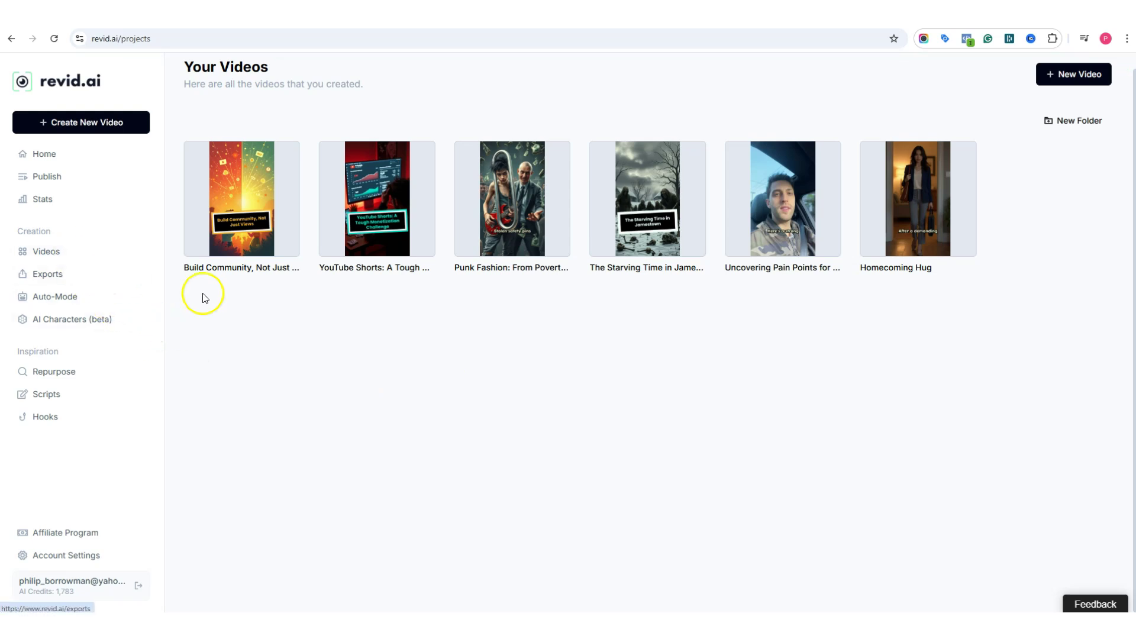
mouse_move(513, 199)
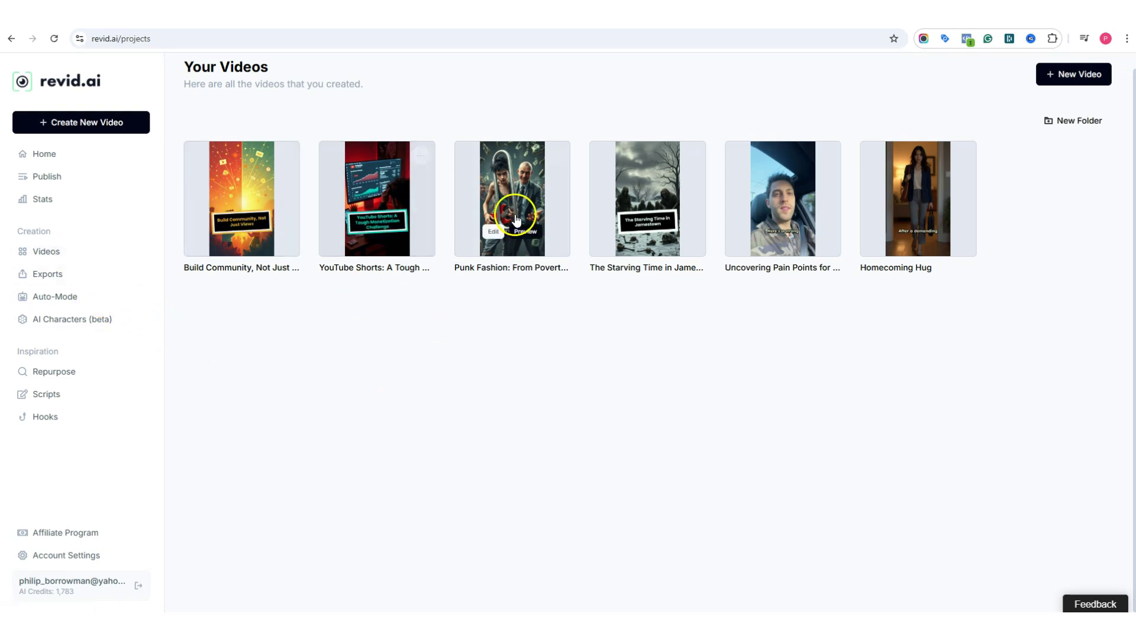
left_click(512, 187)
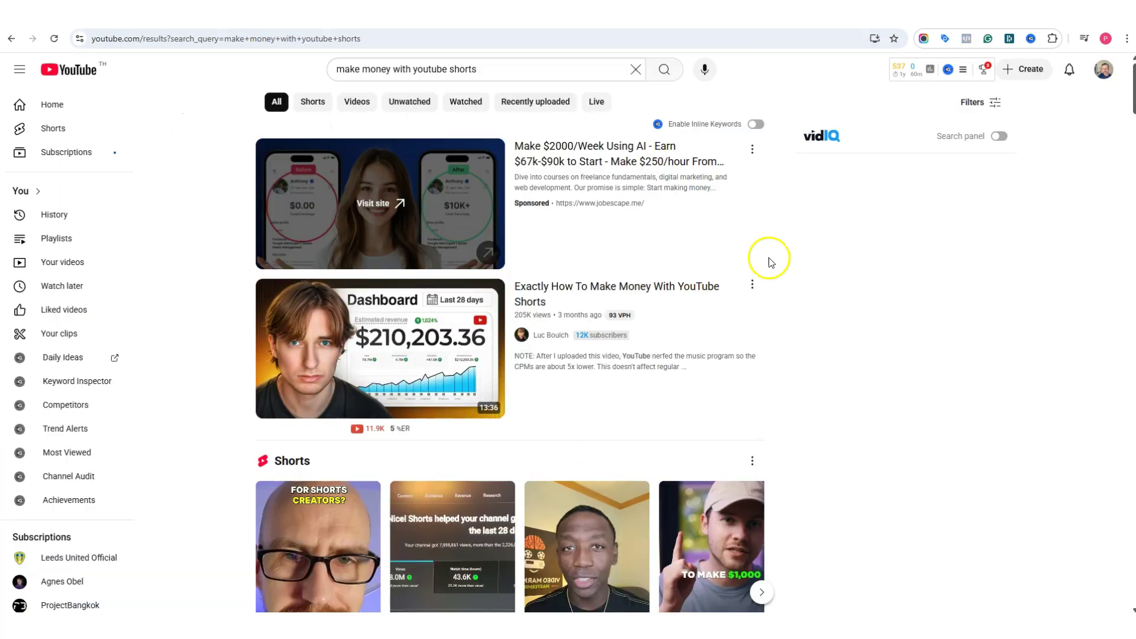
scroll(770, 261, "down", 5)
scroll(781, 302, "down", 2)
scroll(786, 315, "down", 4)
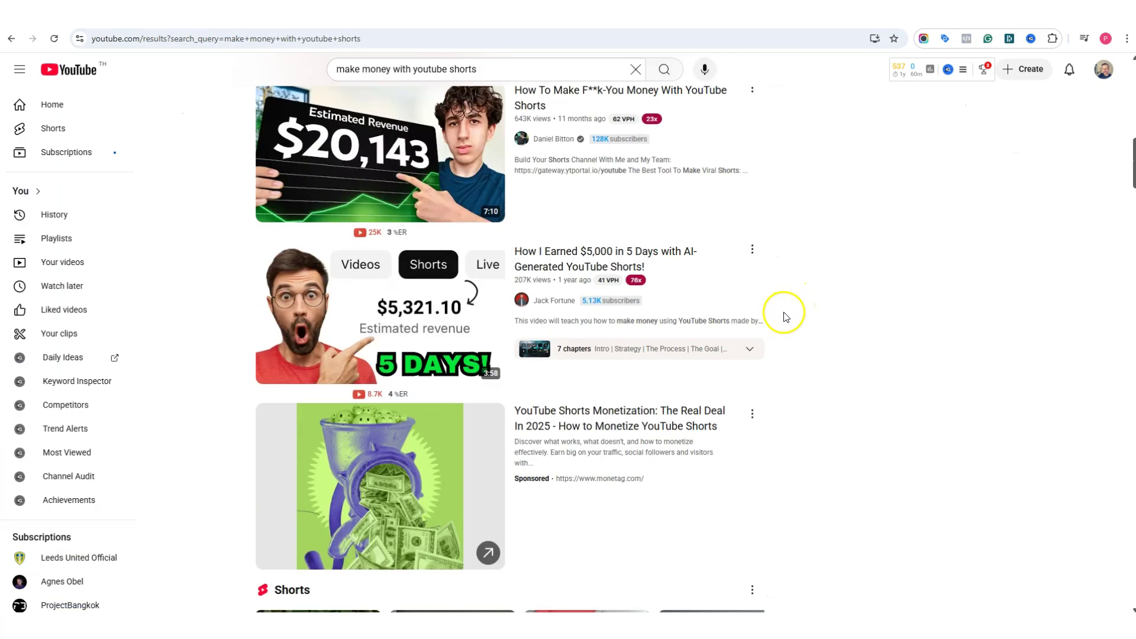
scroll(793, 333, "down", 5)
scroll(816, 355, "down", 4)
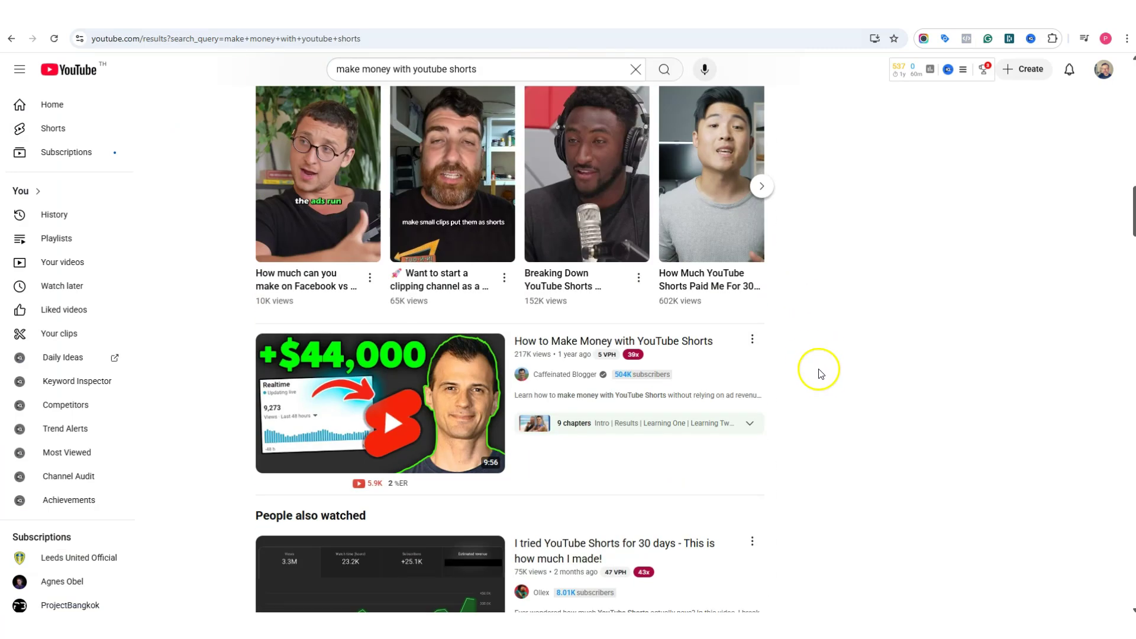
scroll(821, 373, "up", 10)
scroll(824, 381, "up", 8)
scroll(830, 390, "up", 3)
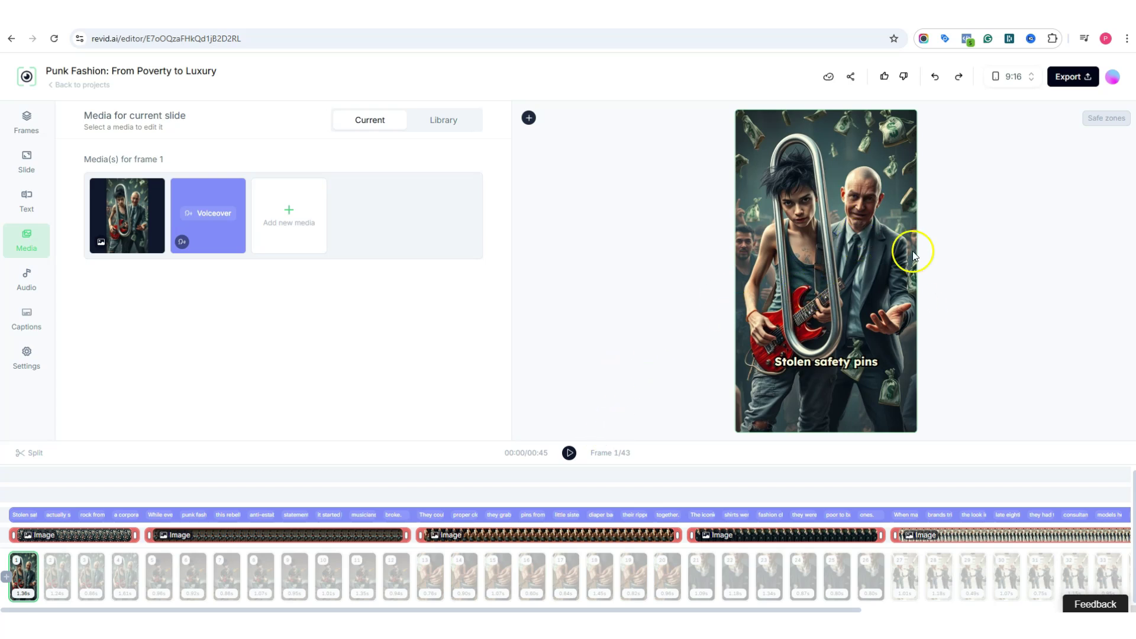
Inspect the 'Testing For YouTube' worker's fun-fact prompt and Punk Fashion short, then return to Your Videos.
left_click(78, 85)
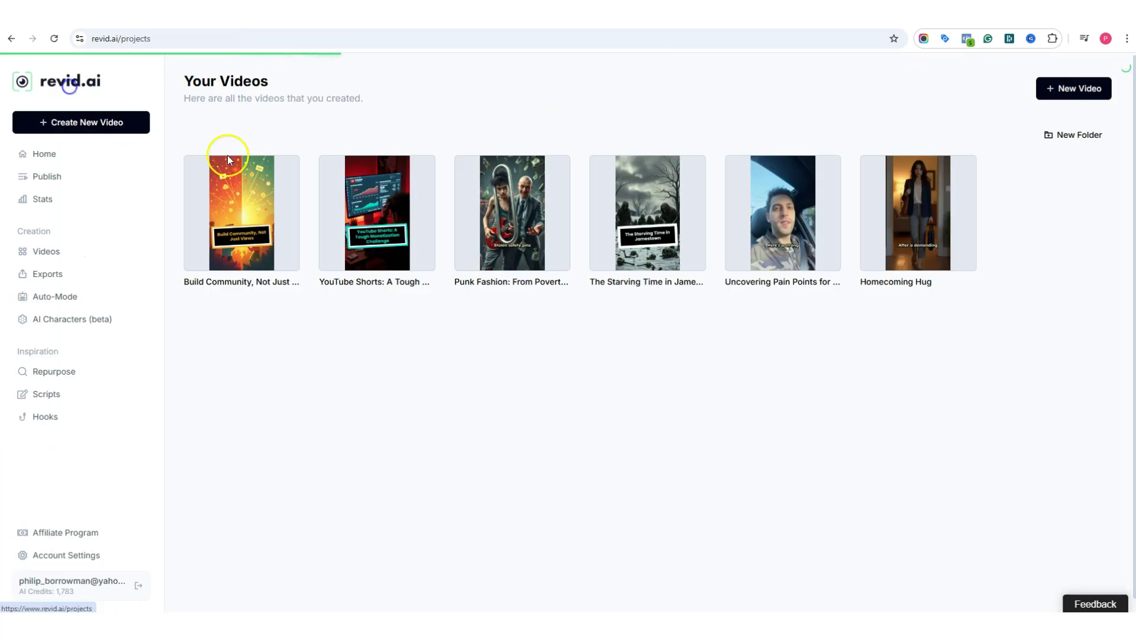
left_click(48, 297)
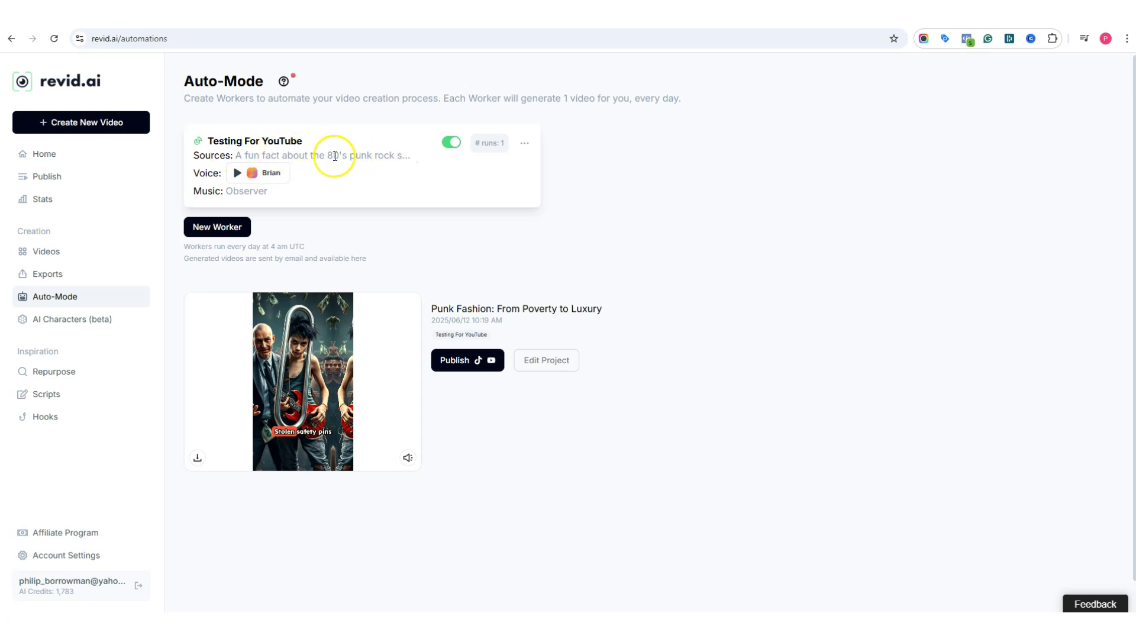
left_click_drag(236, 154, 358, 157)
mouse_move(303, 382)
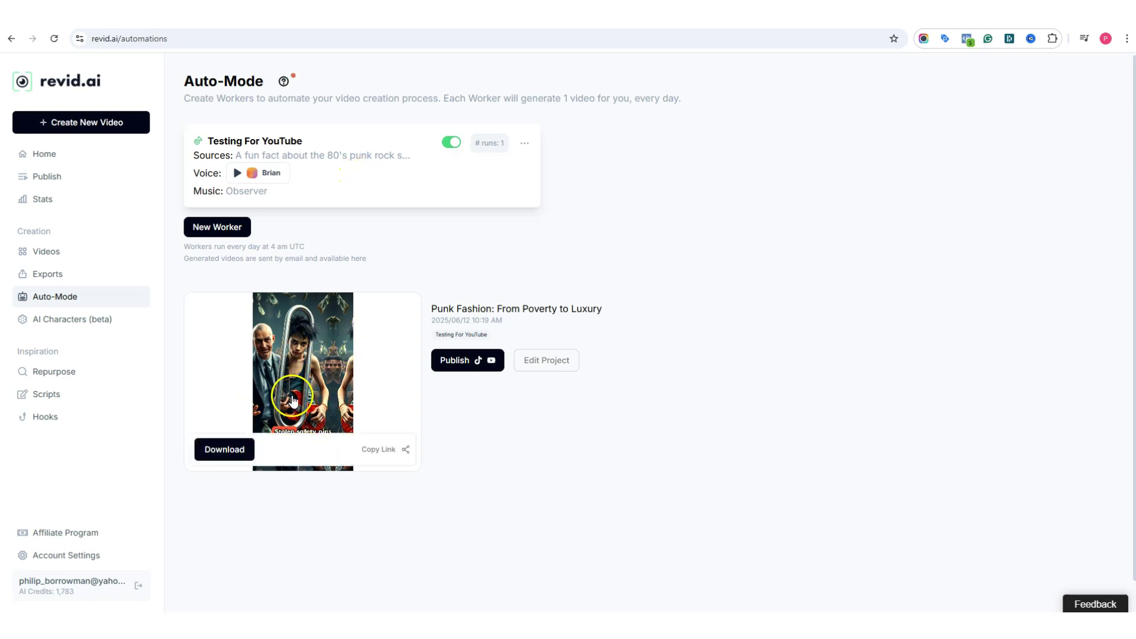
left_click(46, 252)
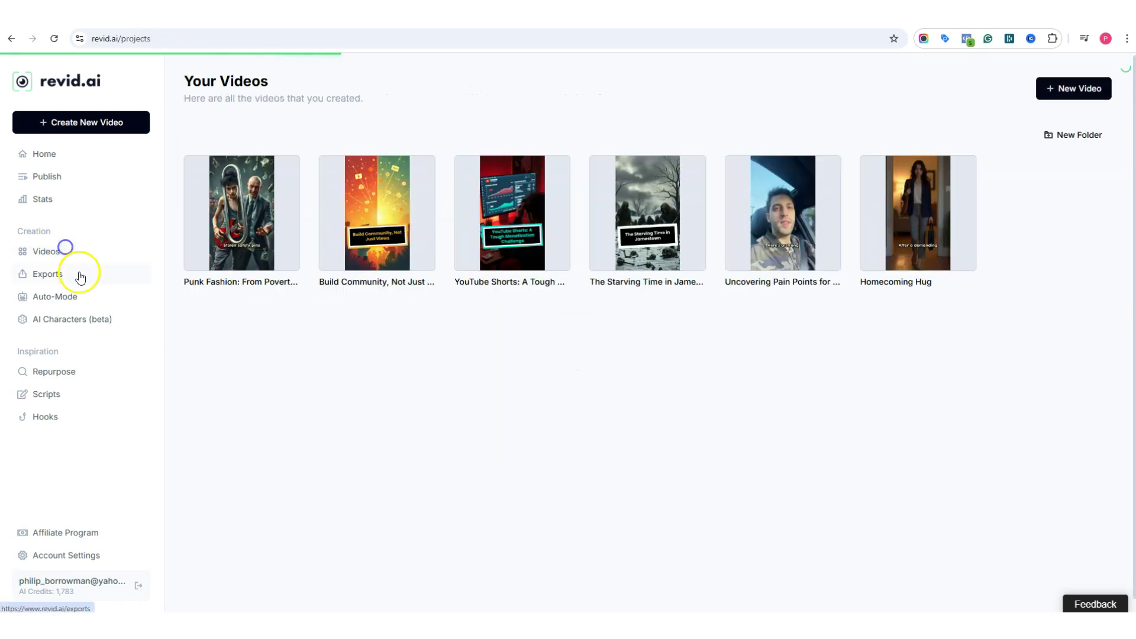
left_click(242, 211)
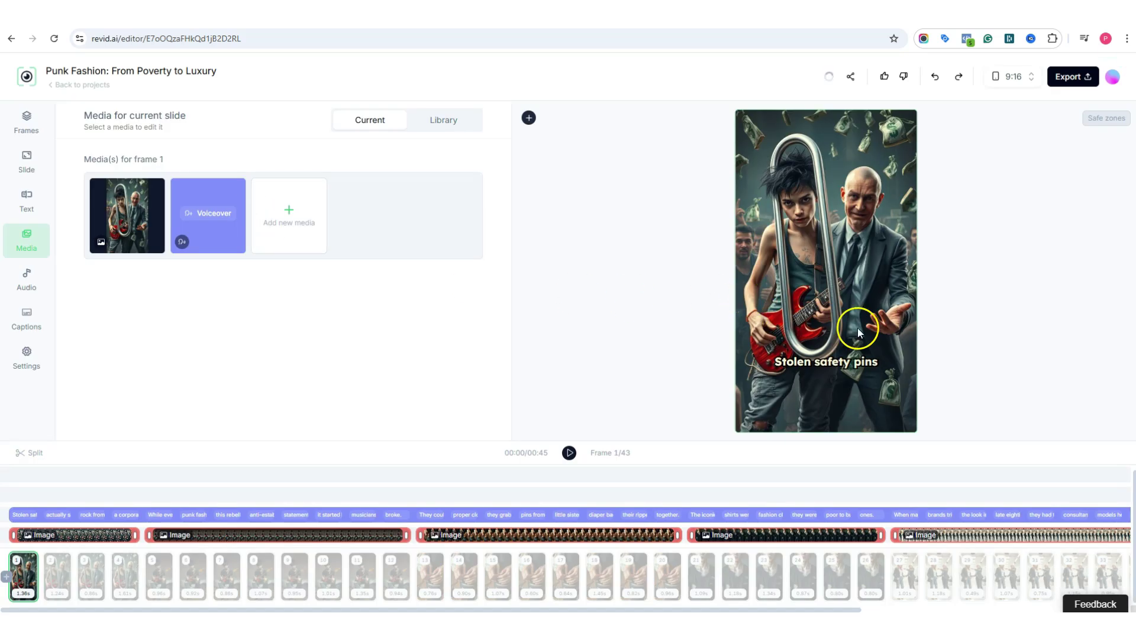
left_click(840, 352)
left_click(80, 85)
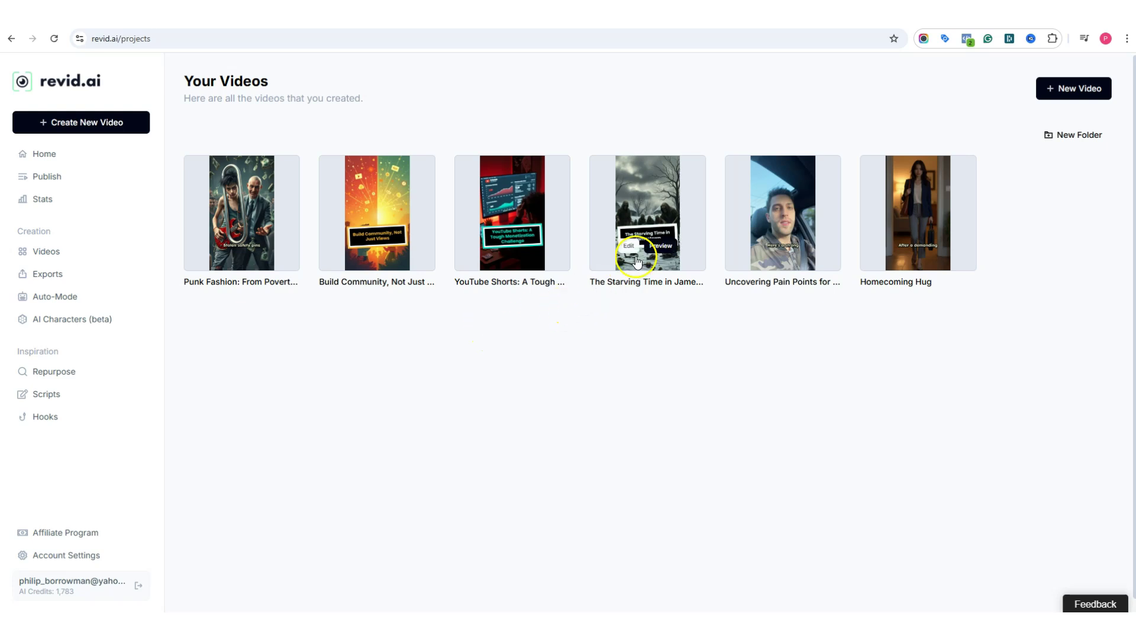
key("ctrl+Tab")
scroll(804, 349, "down", 6)
scroll(804, 349, "down", 4)
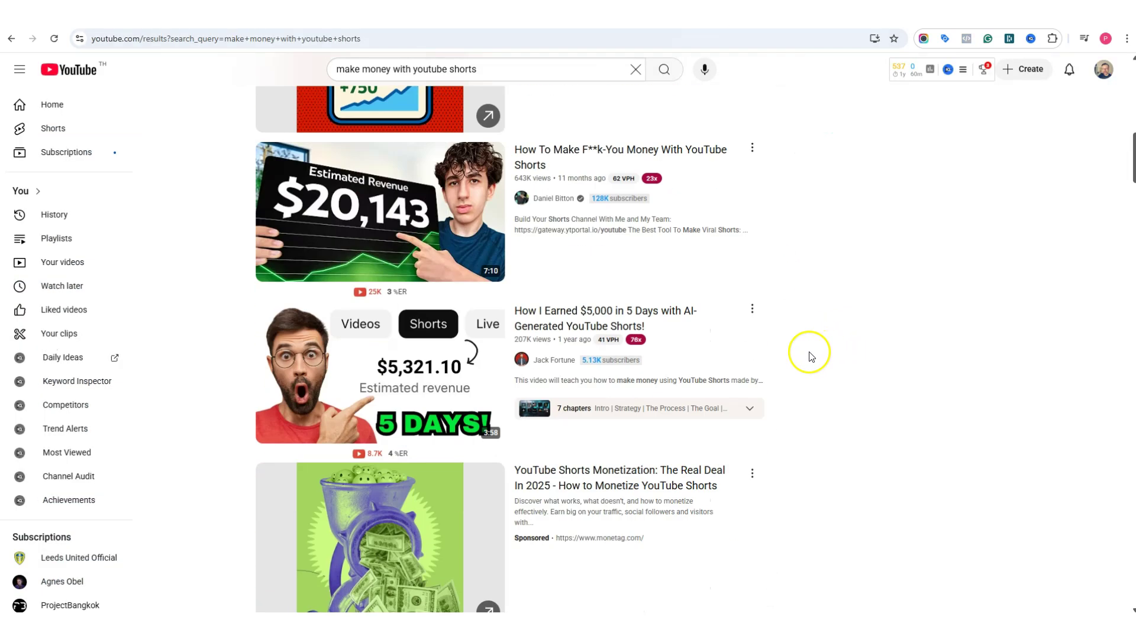
scroll(816, 356, "down", 2)
scroll(815, 355, "down", 5)
scroll(816, 355, "down", 3)
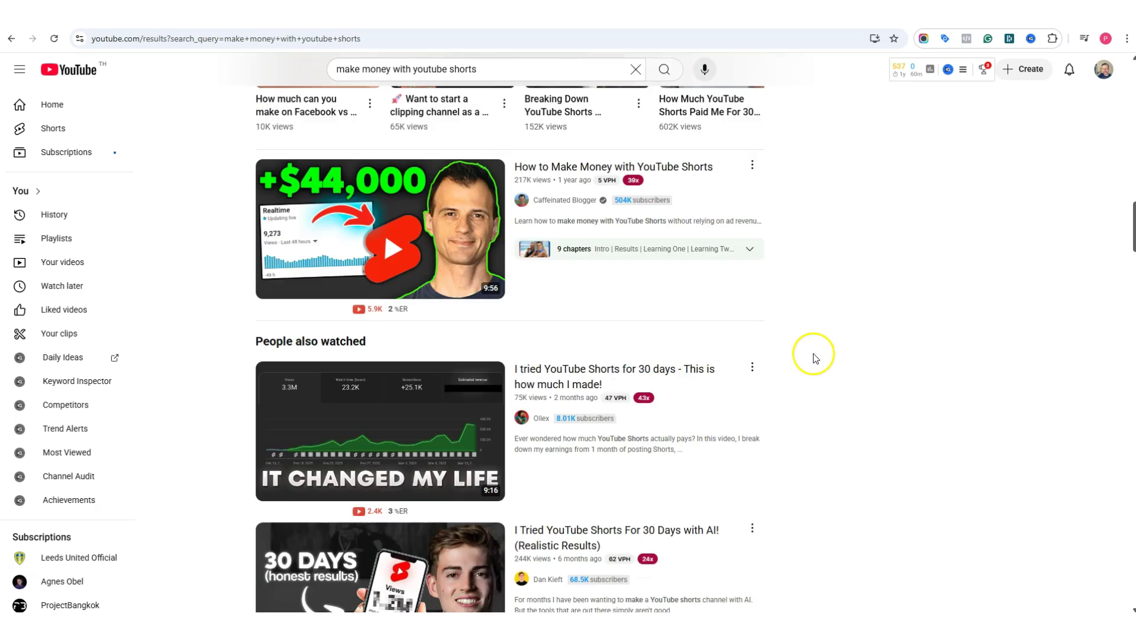
scroll(834, 364, "down", 3)
scroll(868, 374, "up", 5)
scroll(852, 373, "up", 5)
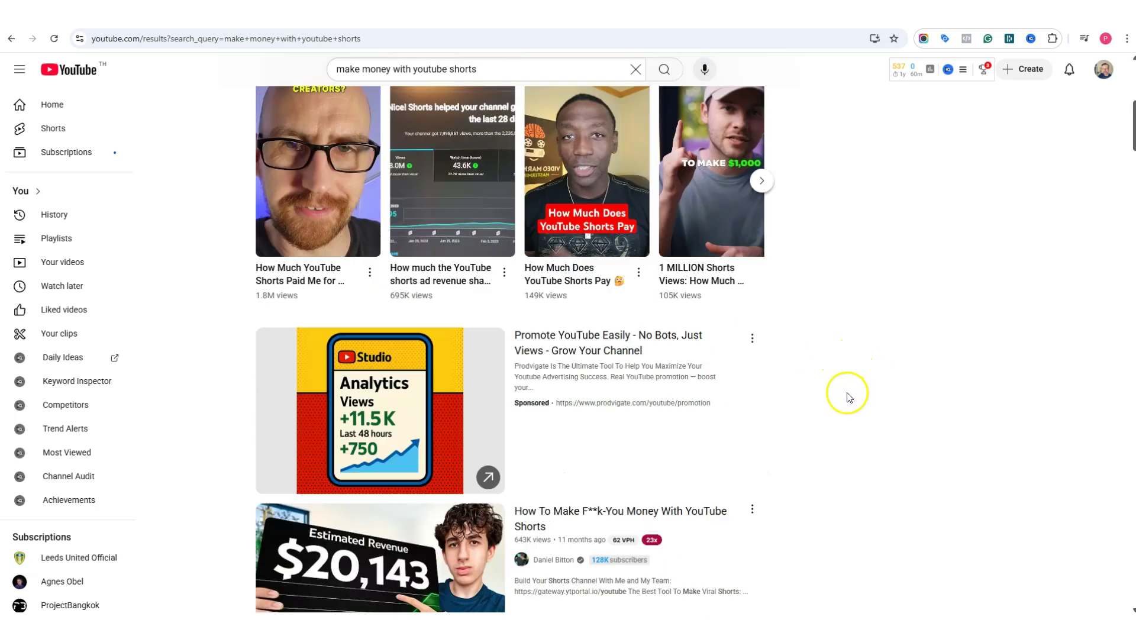
scroll(852, 391, "up", 5)
scroll(861, 391, "up", 2)
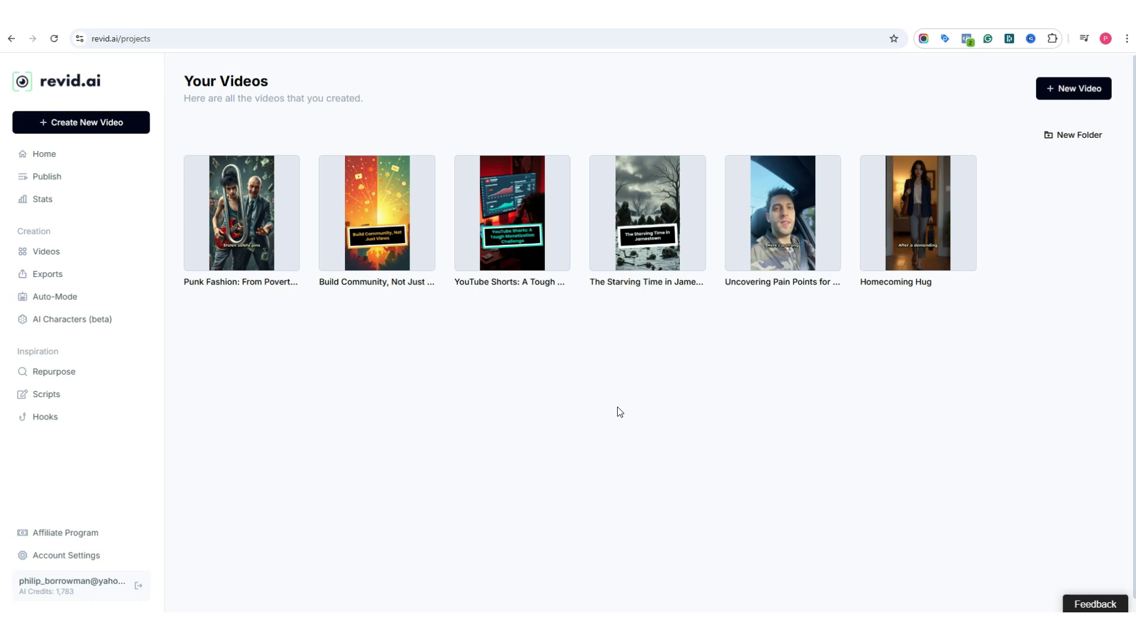
left_click(543, 409)
left_click(544, 411)
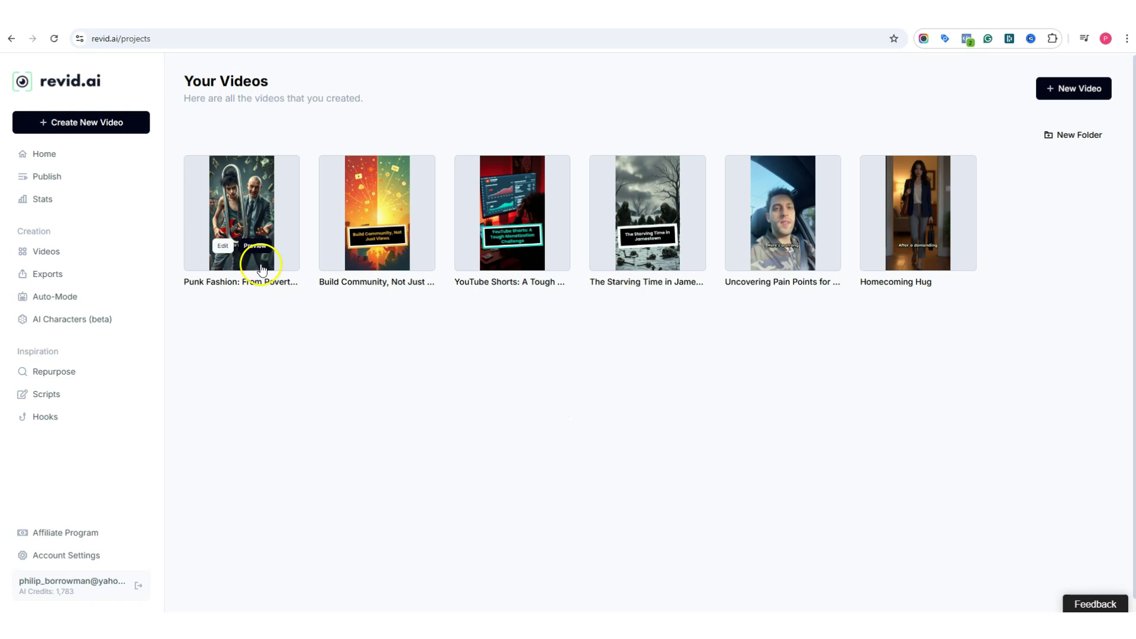
left_click(239, 215)
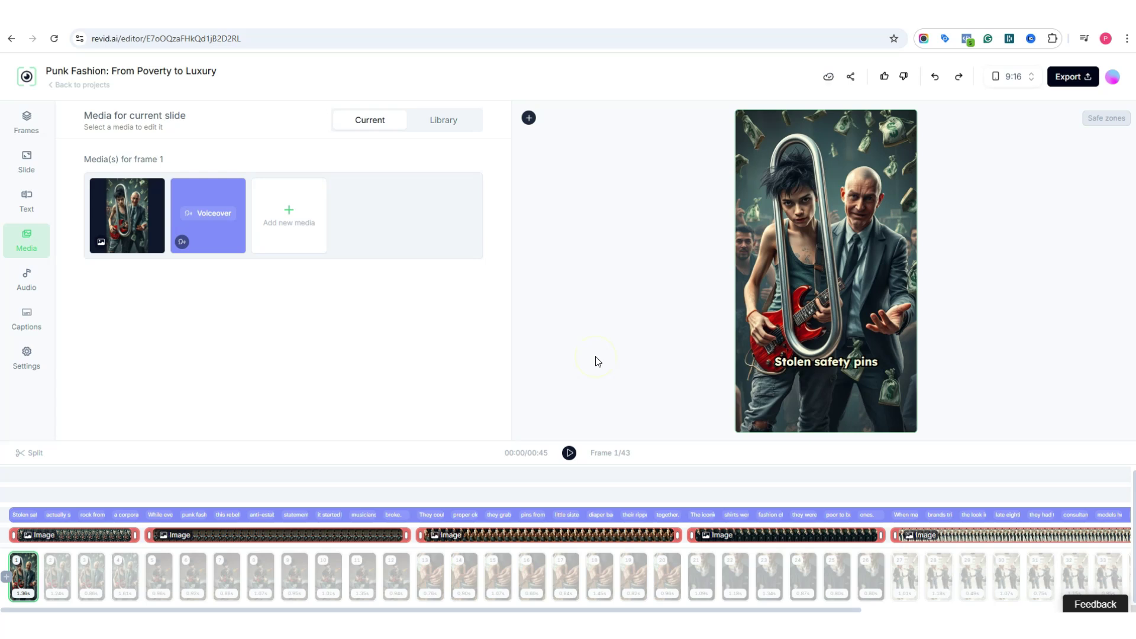
left_click(78, 84)
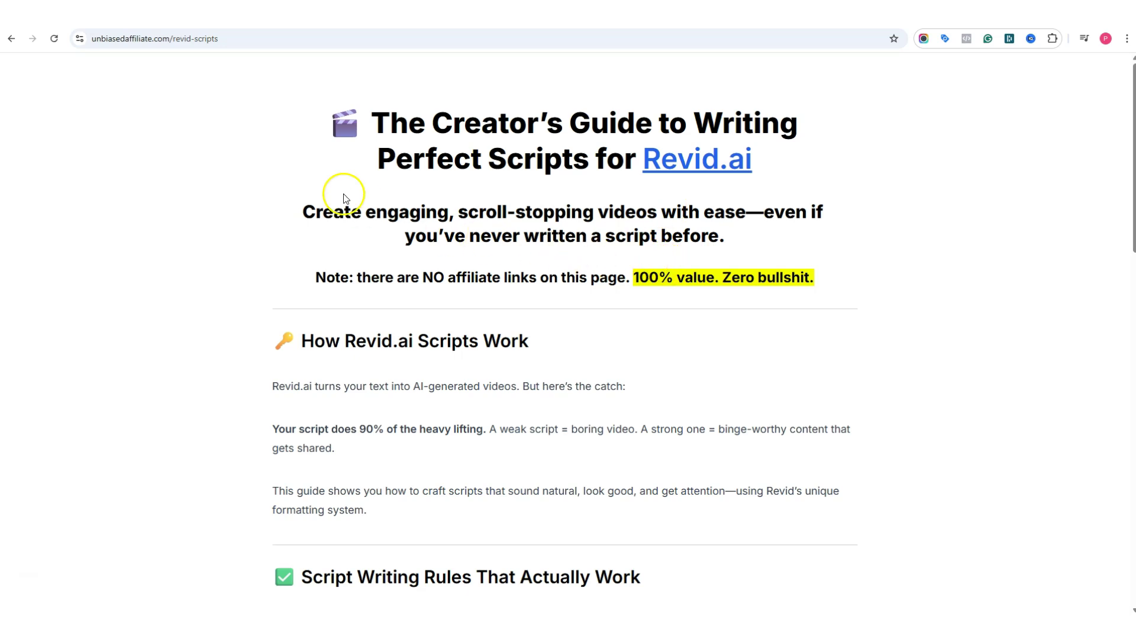
left_click_drag(311, 278, 899, 283)
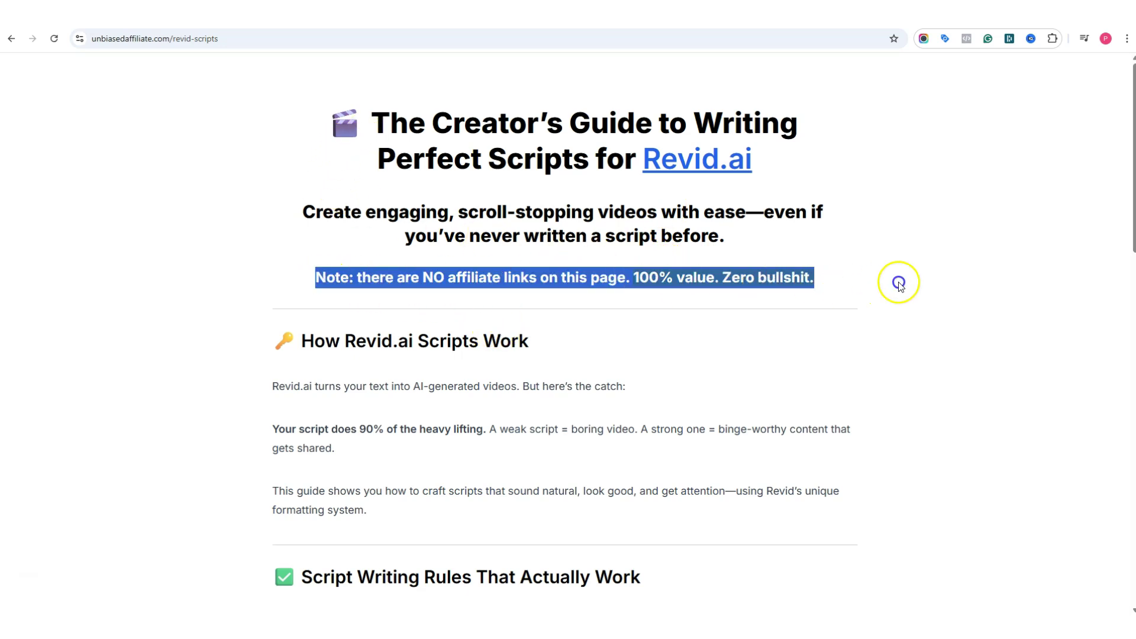
left_click(900, 283)
scroll(797, 317, "down", 10)
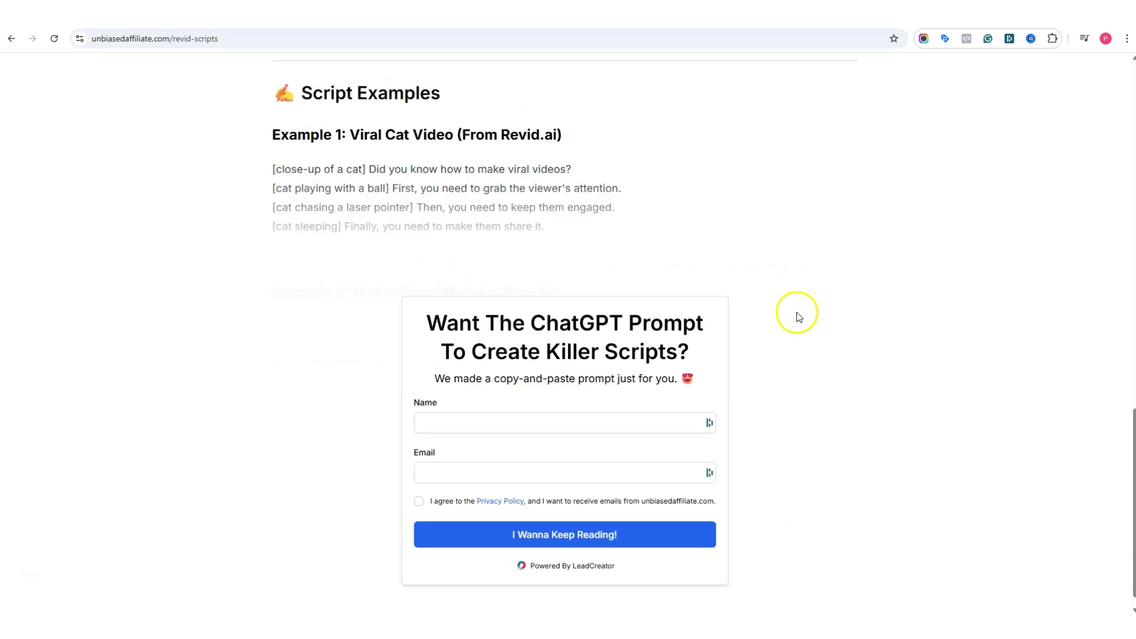
scroll(798, 316, "up", 5)
scroll(817, 329, "up", 5)
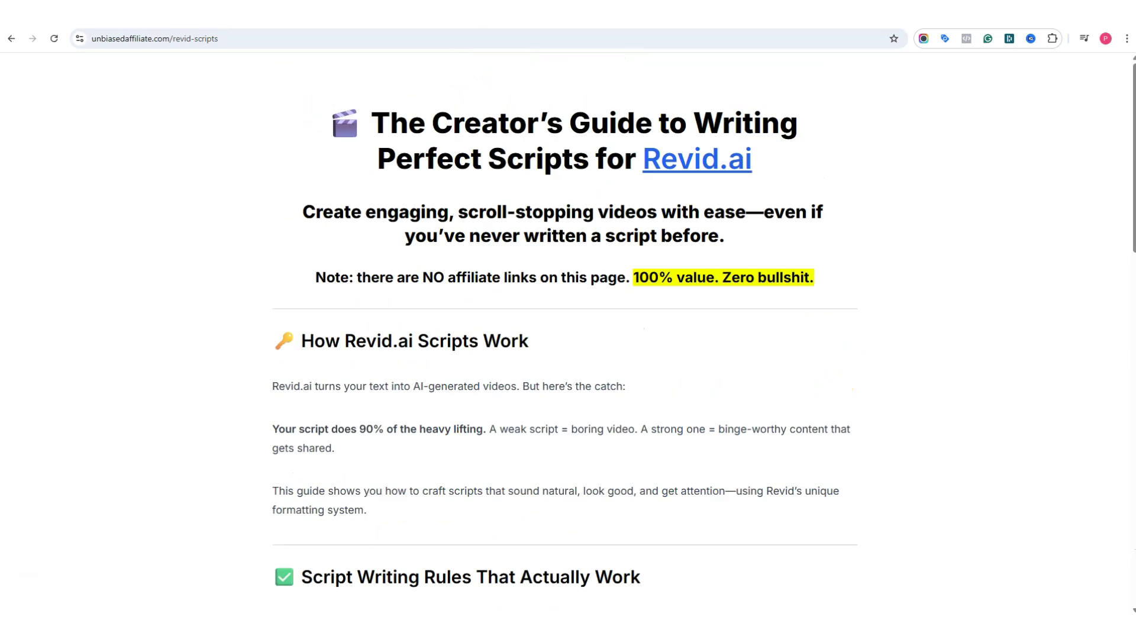